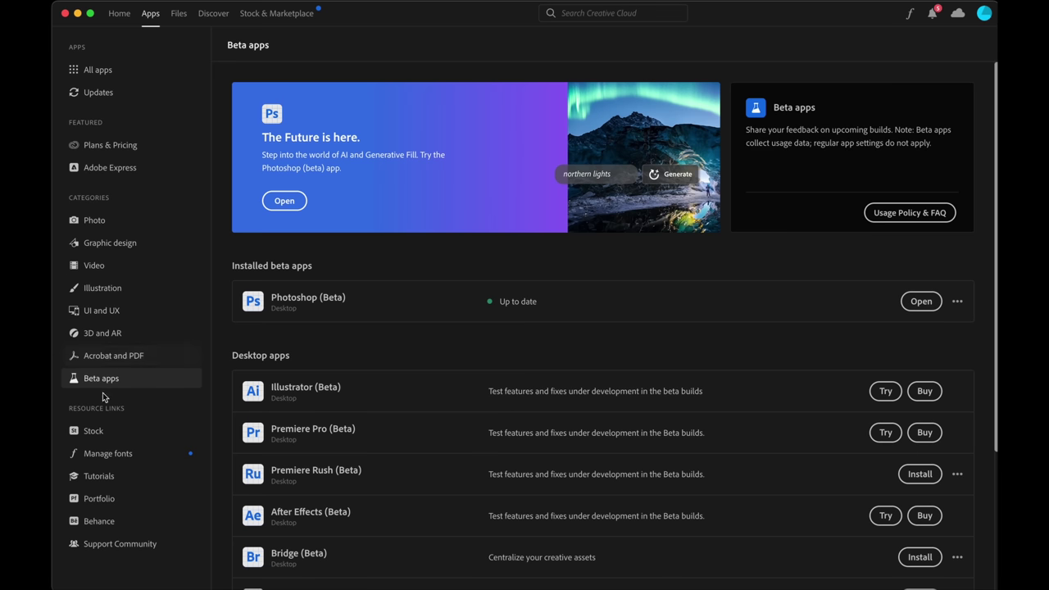
# Step: Launch Photoshop (Beta) and rasterize the seascape photo's smart-object layer
pyautogui.moveTo(473, 577)
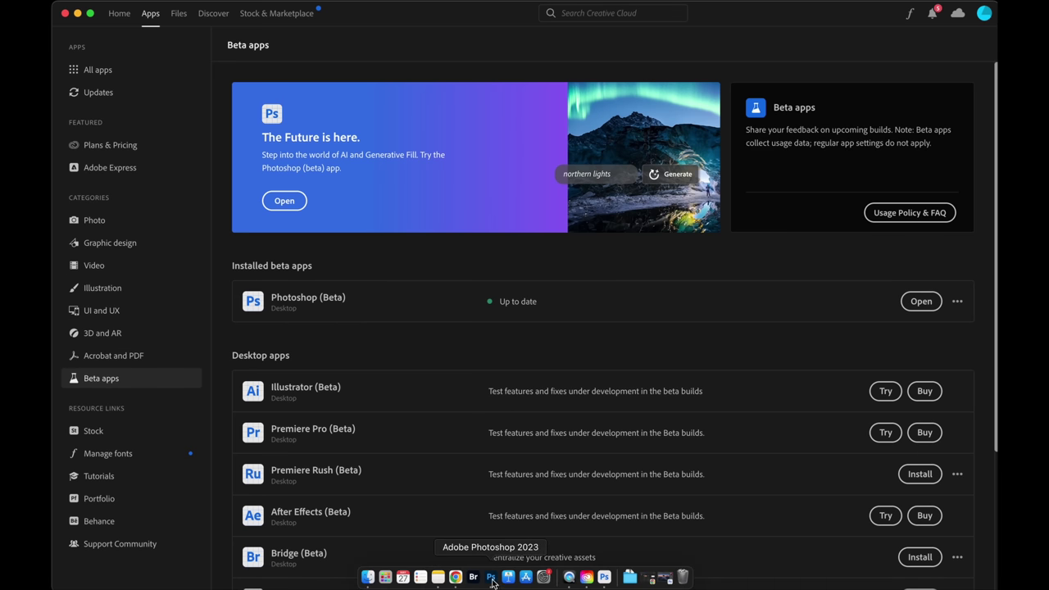
pyautogui.click(604, 577)
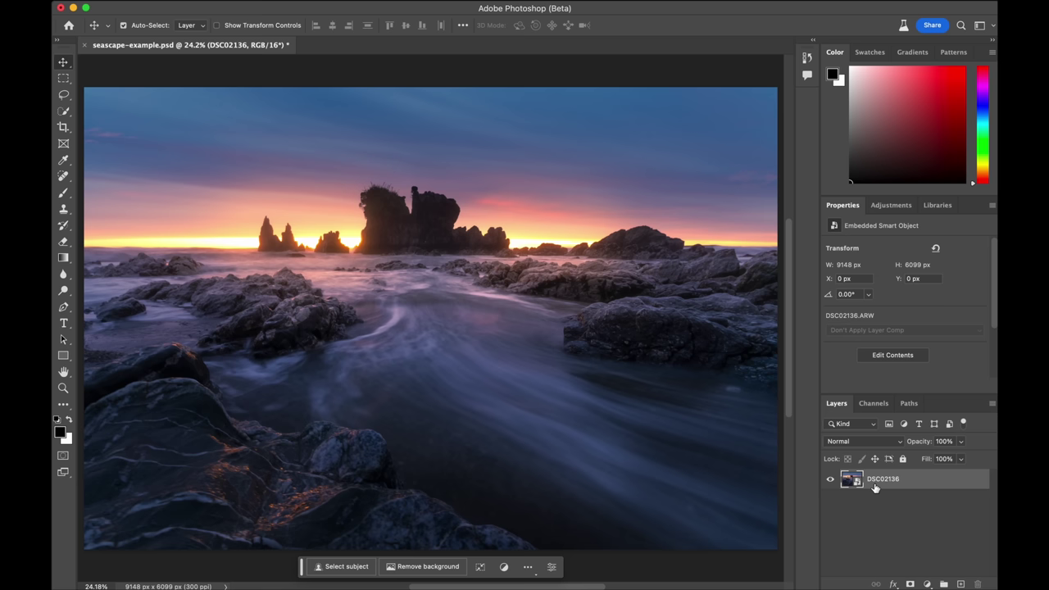
pyautogui.rightClick(872, 477)
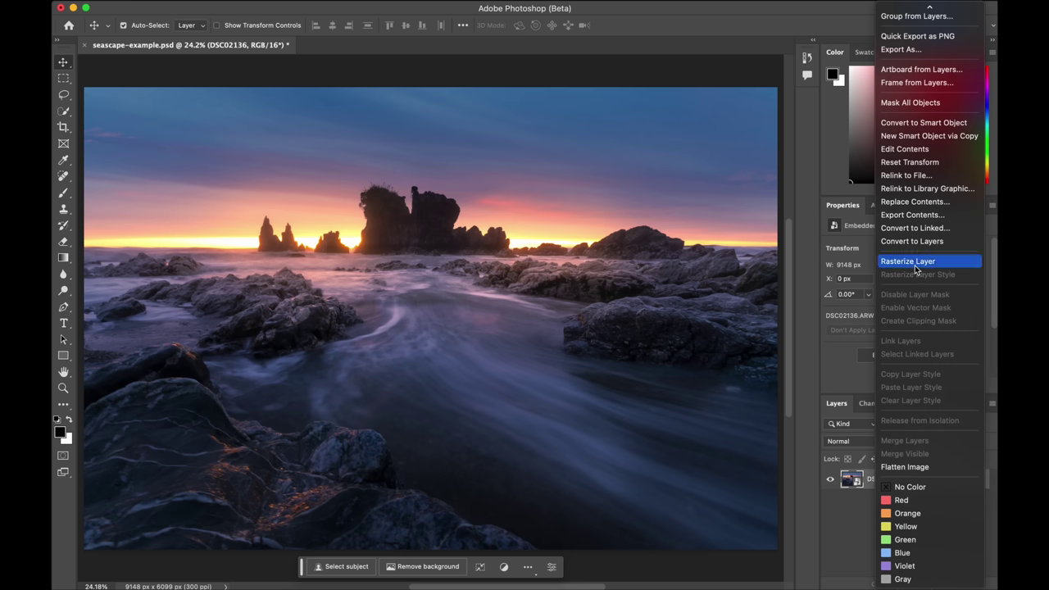
pyautogui.click(916, 271)
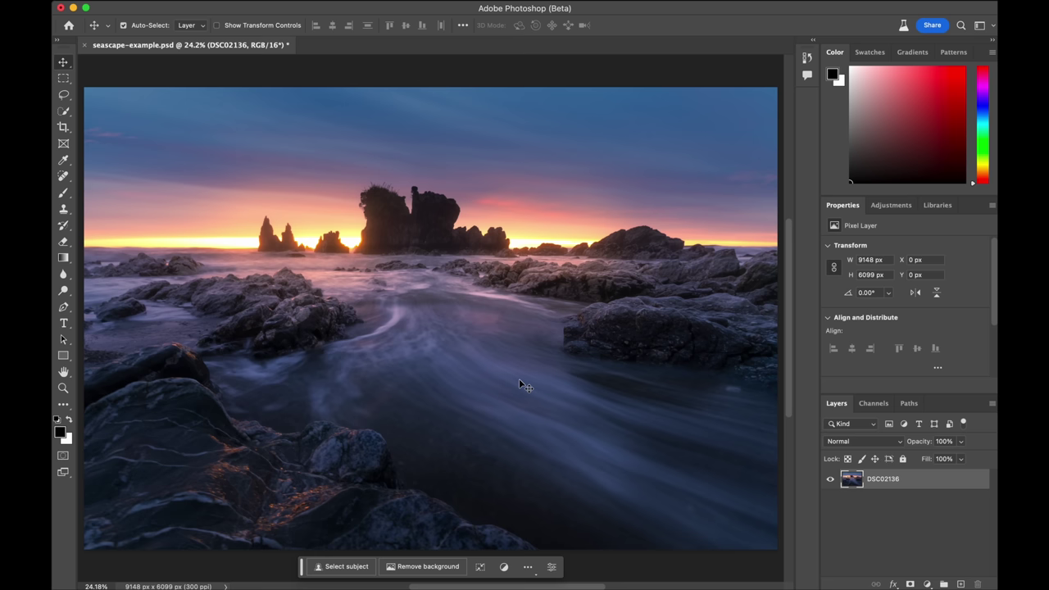
# Step: Brush a Quick Selection across the foreground water between the rocks
pyautogui.click(64, 111)
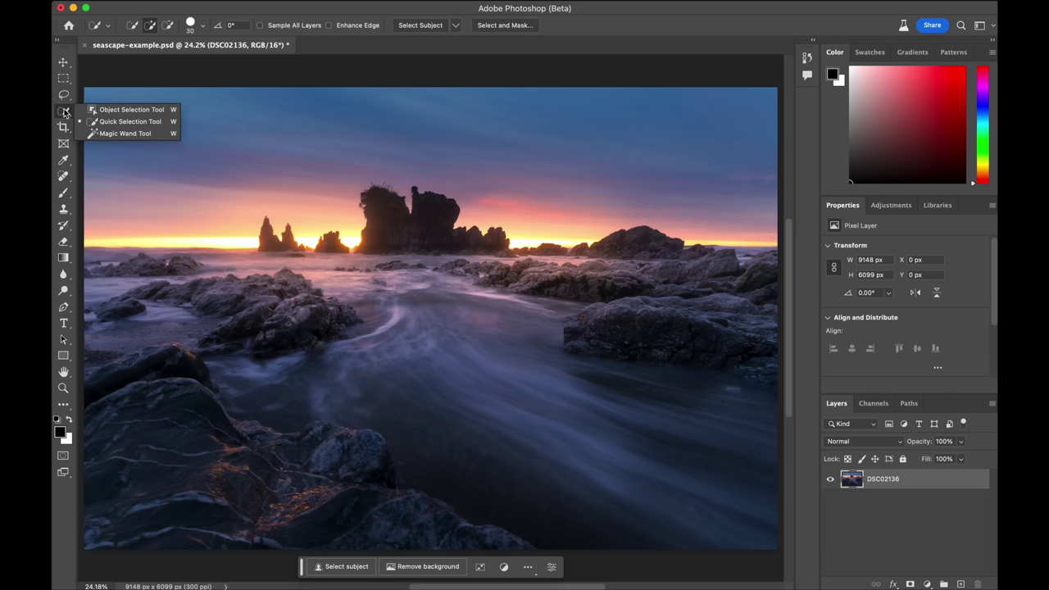
pyautogui.click(124, 121)
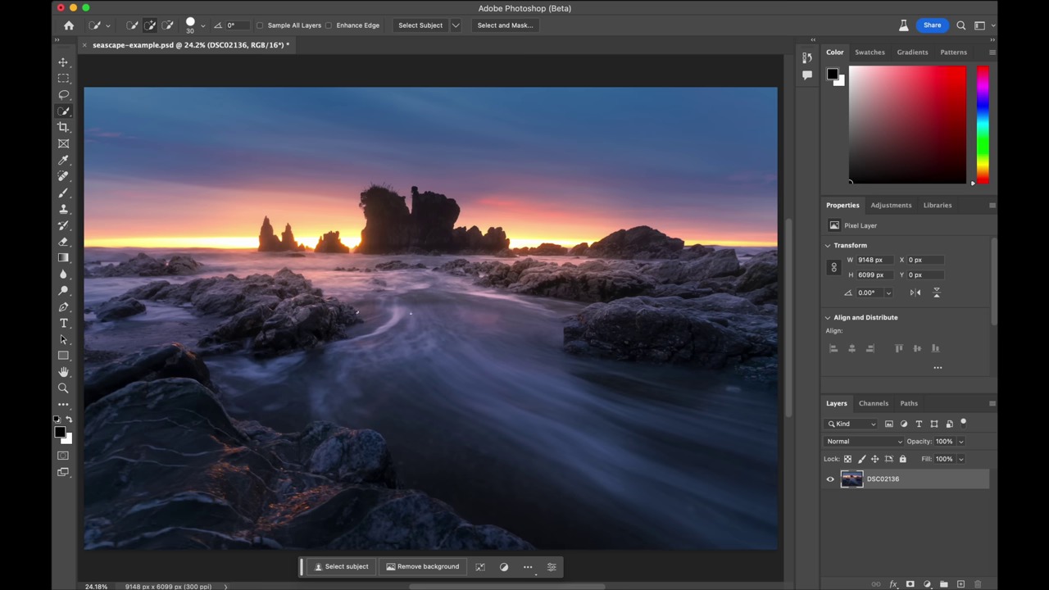
pyautogui.moveTo(411, 313)
pyautogui.mouseDown()
pyautogui.moveTo(571, 444)
pyautogui.moveTo(665, 470)
pyautogui.mouseUp()
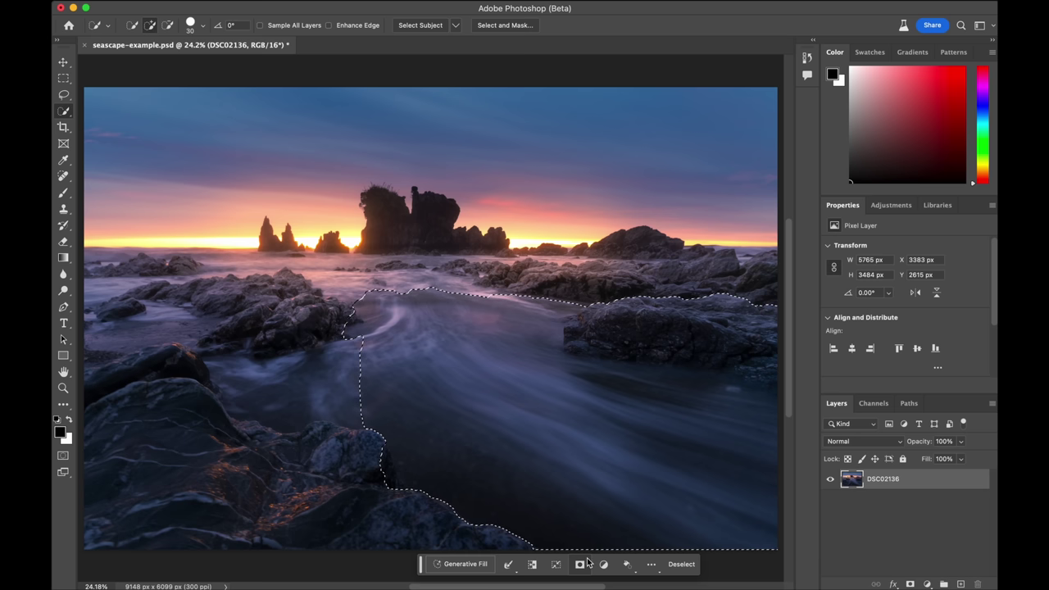
# Step: Generative-fill the selected water with the prompt 'crashing waves rushing to the shore'
pyautogui.click(461, 564)
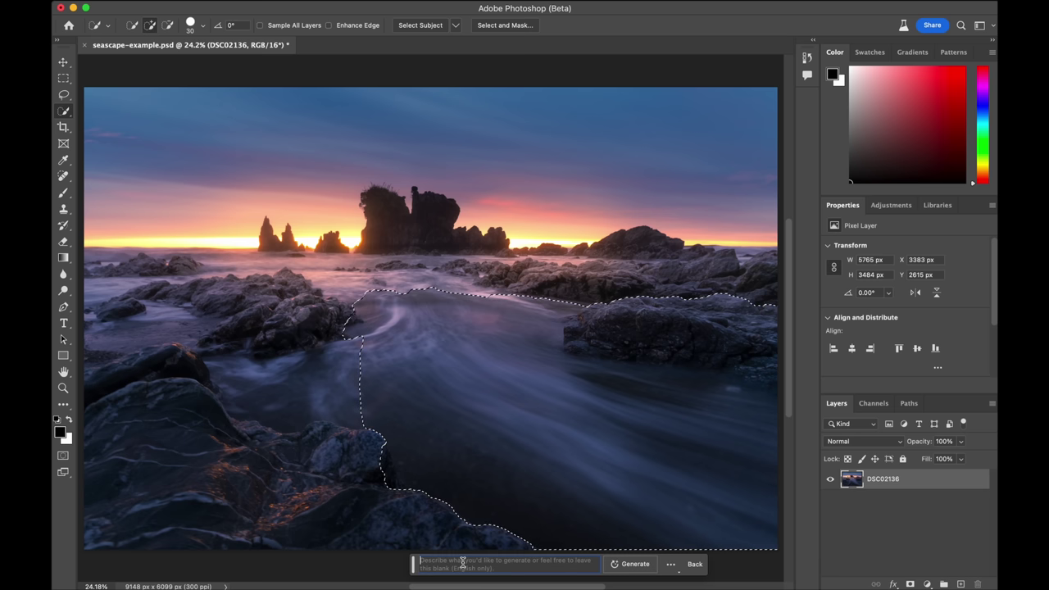
pyautogui.click(509, 562)
pyautogui.write('cr')
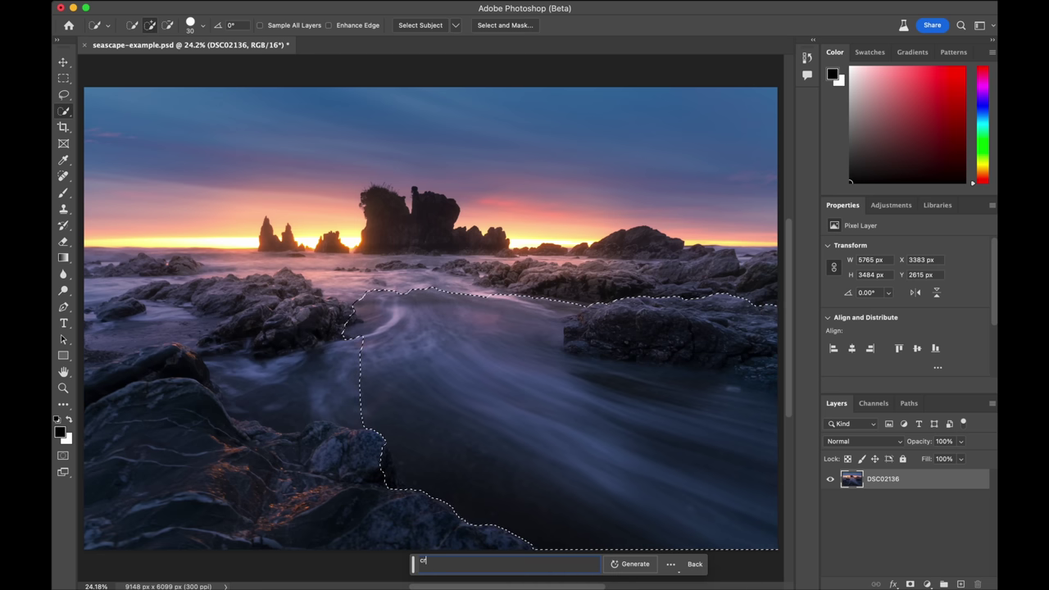
pyautogui.write('ashing waves')
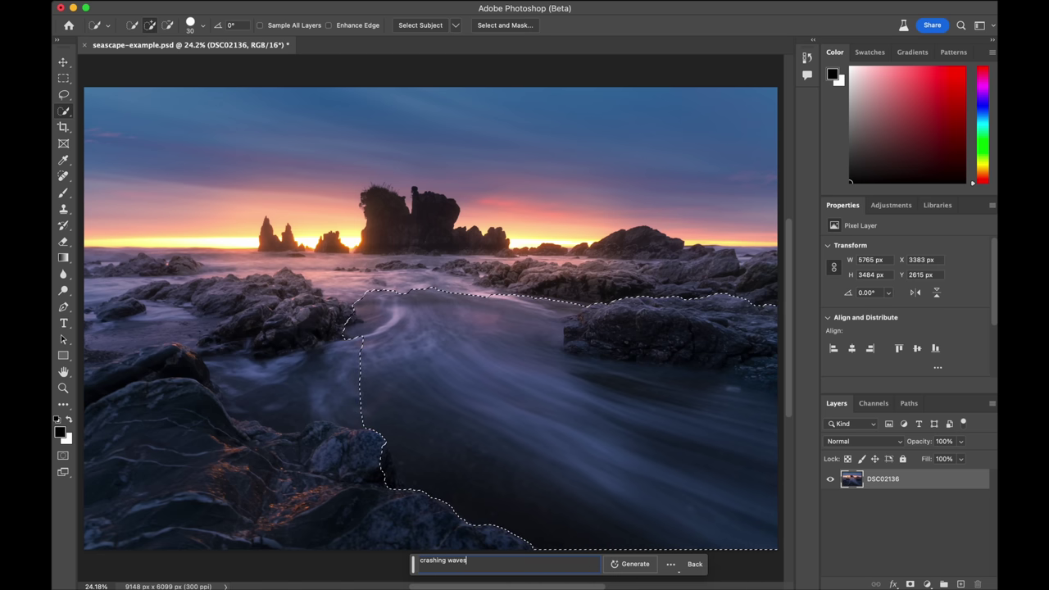
pyautogui.write(' rushing to th')
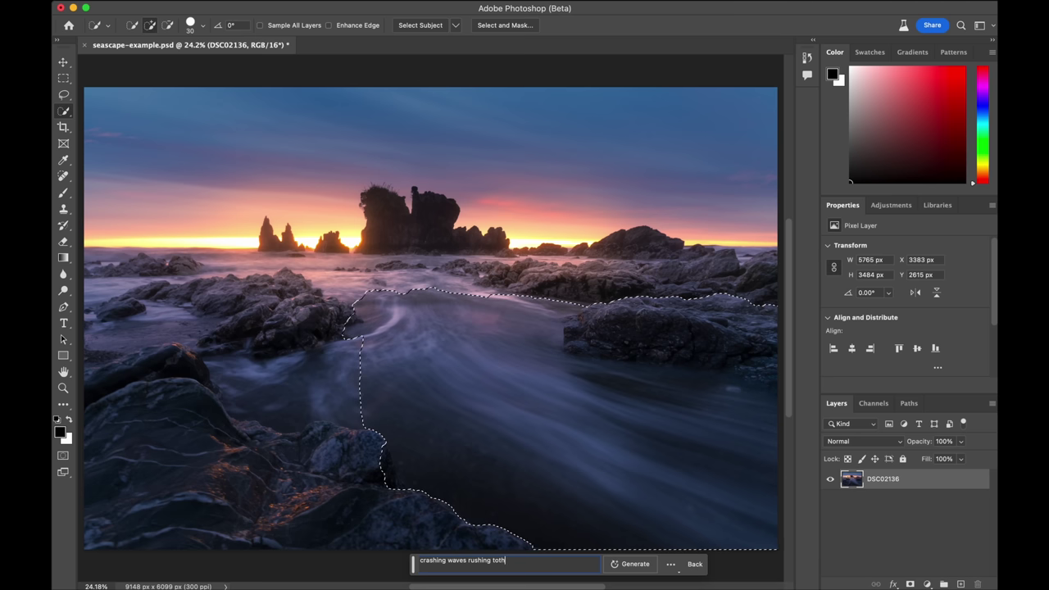
pyautogui.write('e shore')
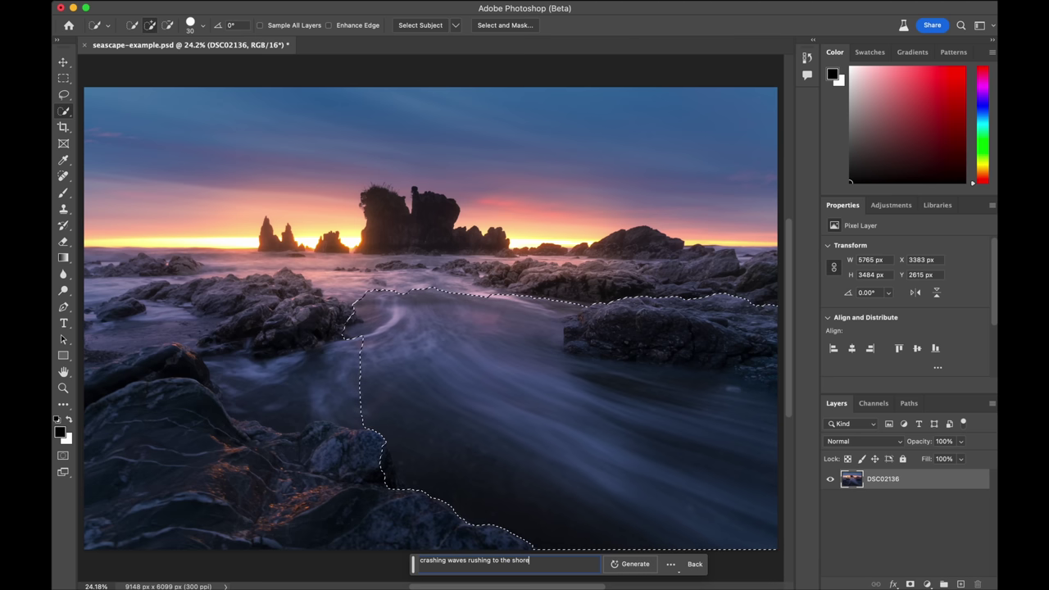
pyautogui.click(630, 564)
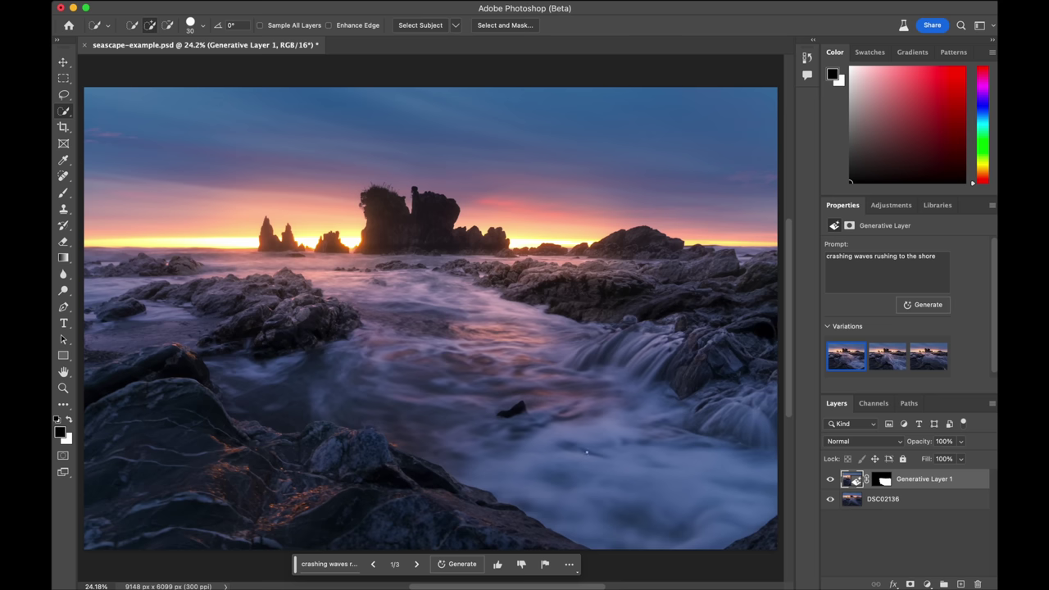
# Step: Pan around the generated waves, then zoom out to see the whole photo
pyautogui.hscroll(2, 587, 451)
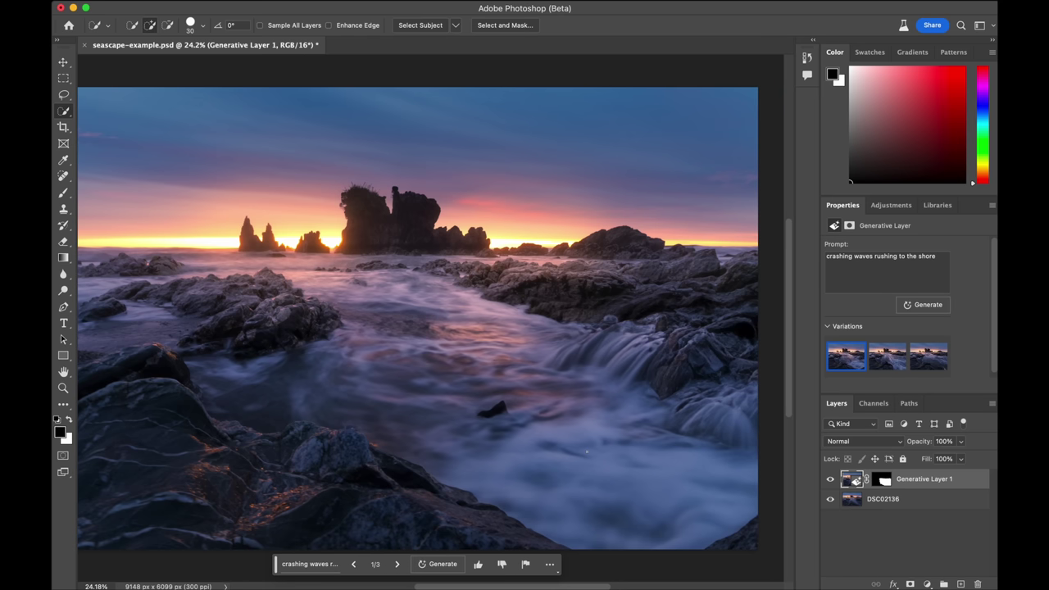
pyautogui.hscroll(-1, 423, 318)
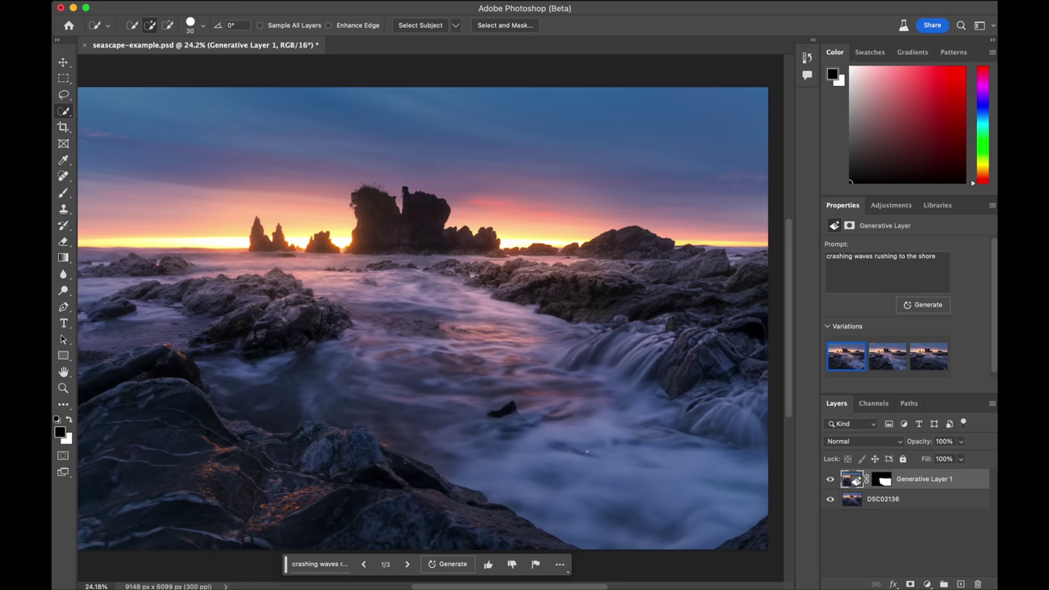
pyautogui.hscroll(2, 586, 451)
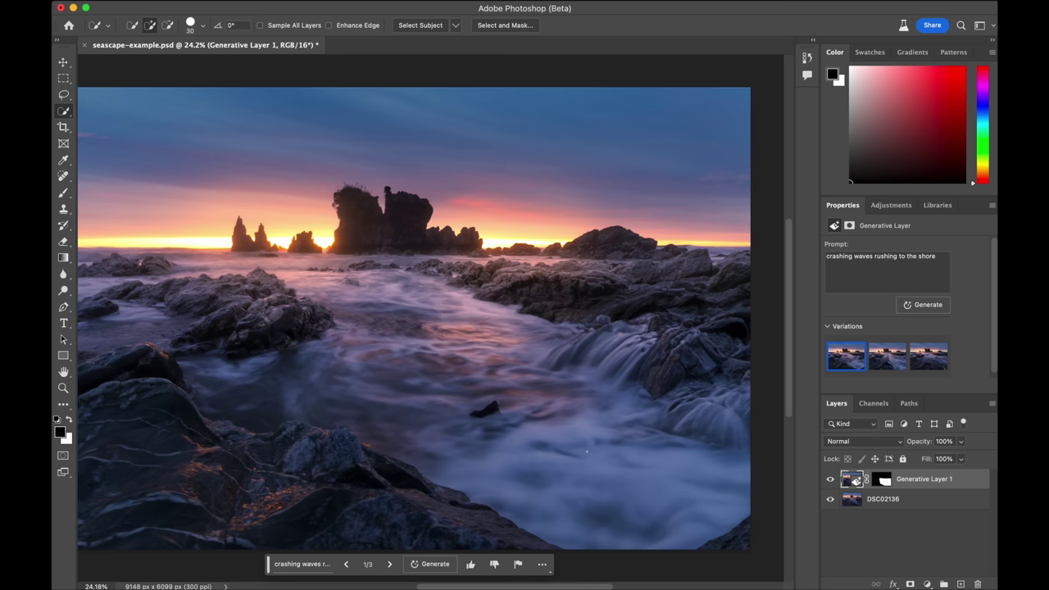
pyautogui.scroll(-1, 414, 314)
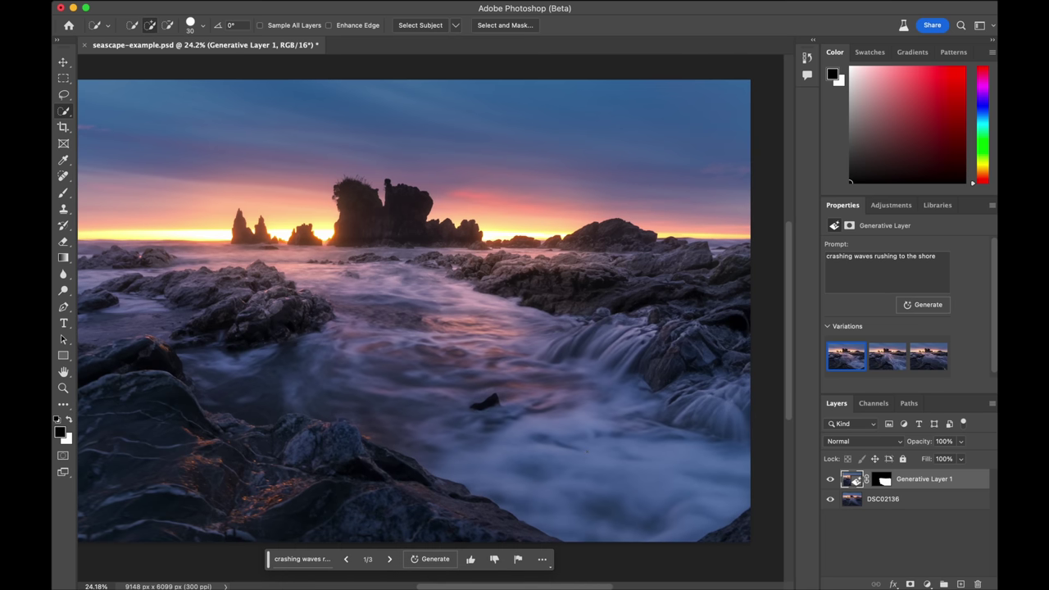
pyautogui.hscroll(-2, 425, 311)
pyautogui.press('super+minus')
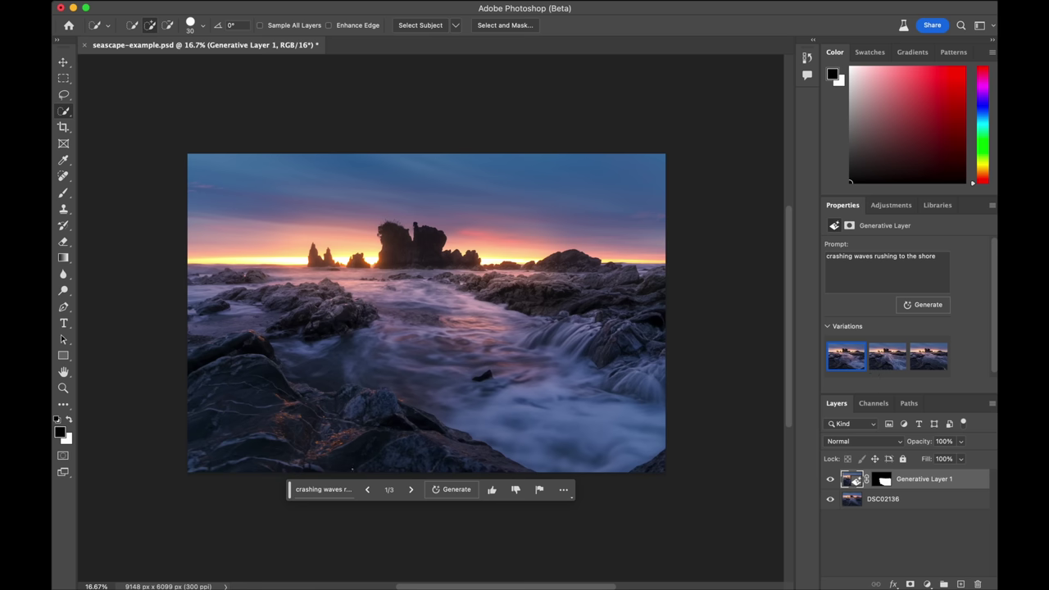
# Step: Cycle through wave variations 2 and 3, then return to variation 1
pyautogui.click(412, 490)
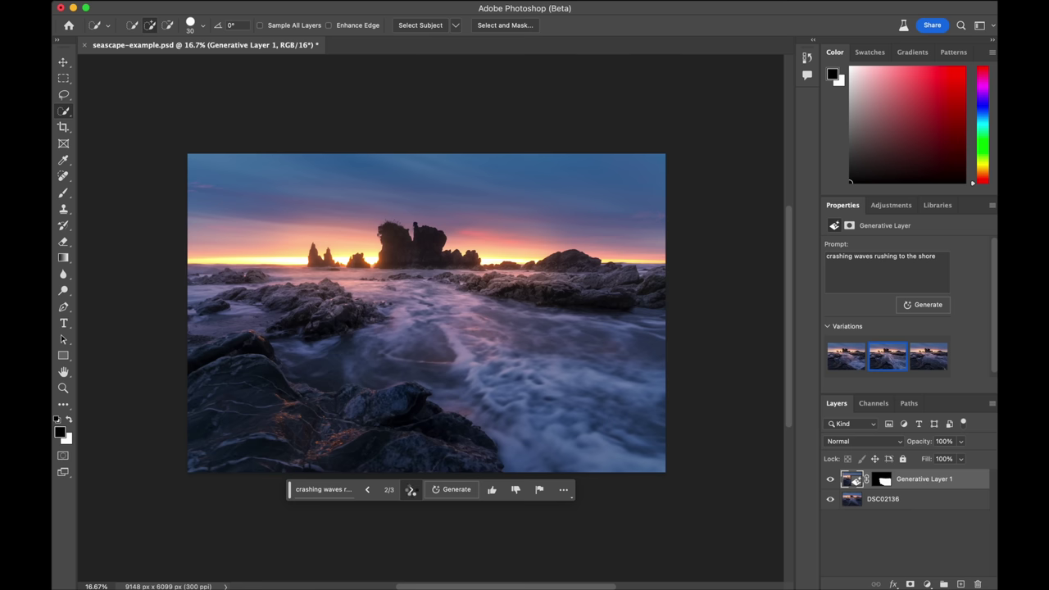
pyautogui.click(411, 490)
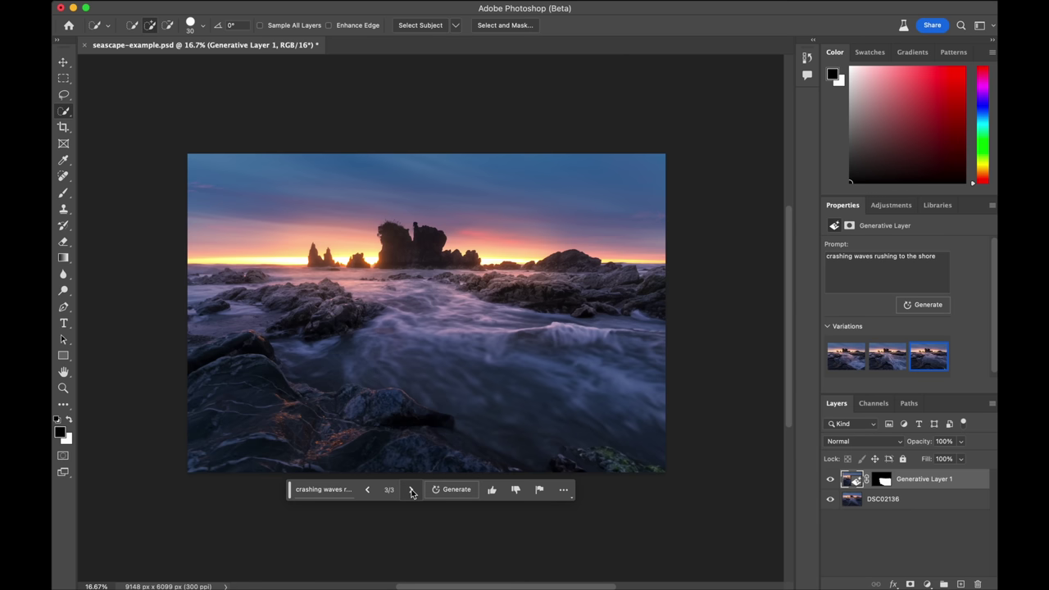
pyautogui.click(368, 490)
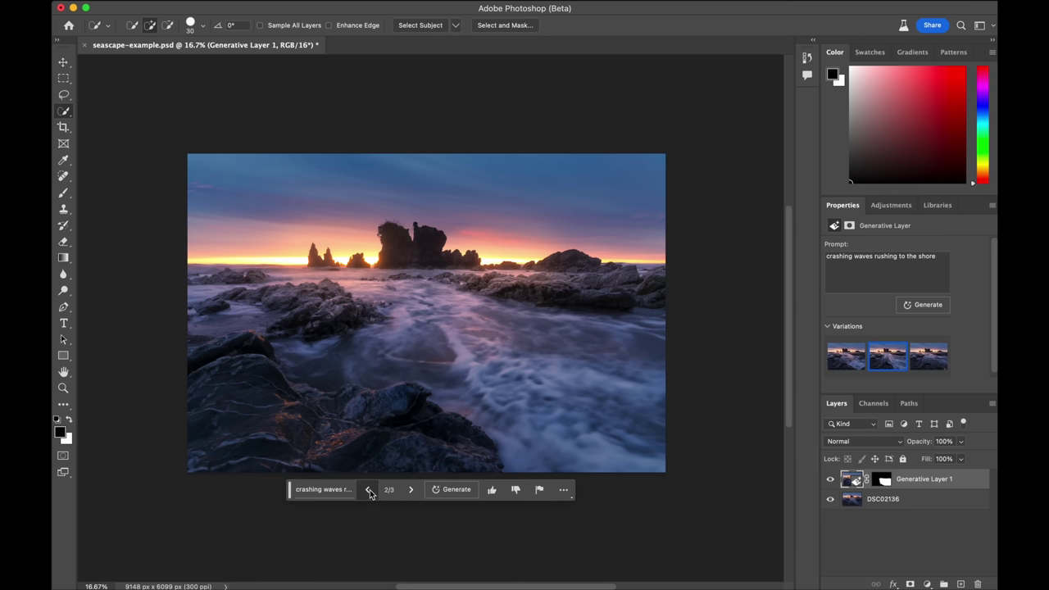
pyautogui.click(368, 490)
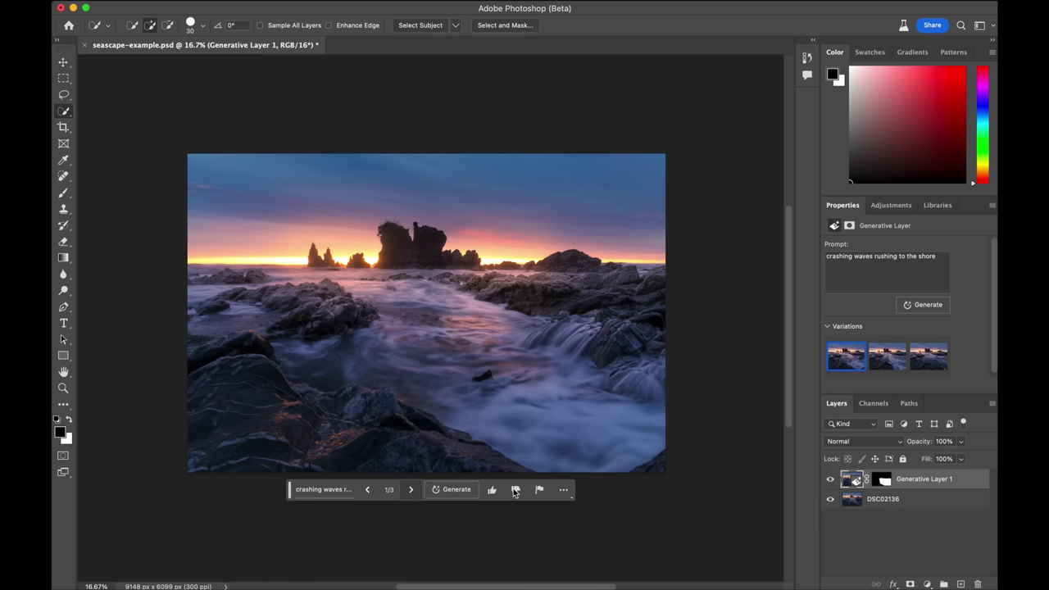
# Step: Toggle Generative Layer 1 on and off to compare with the original, leaving it visible, then zoom in
pyautogui.click(831, 483)
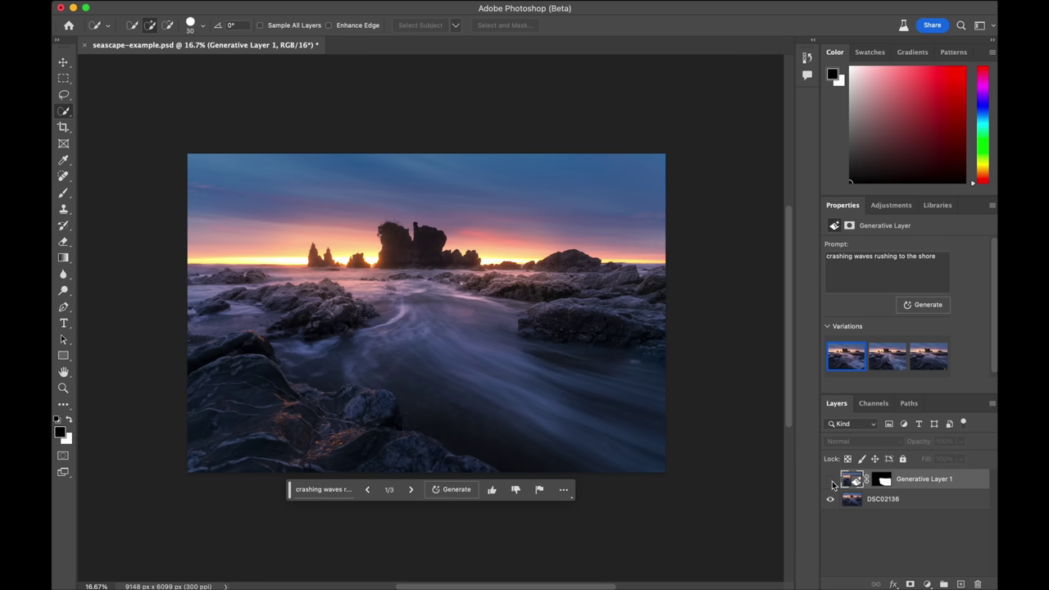
pyautogui.click(831, 483)
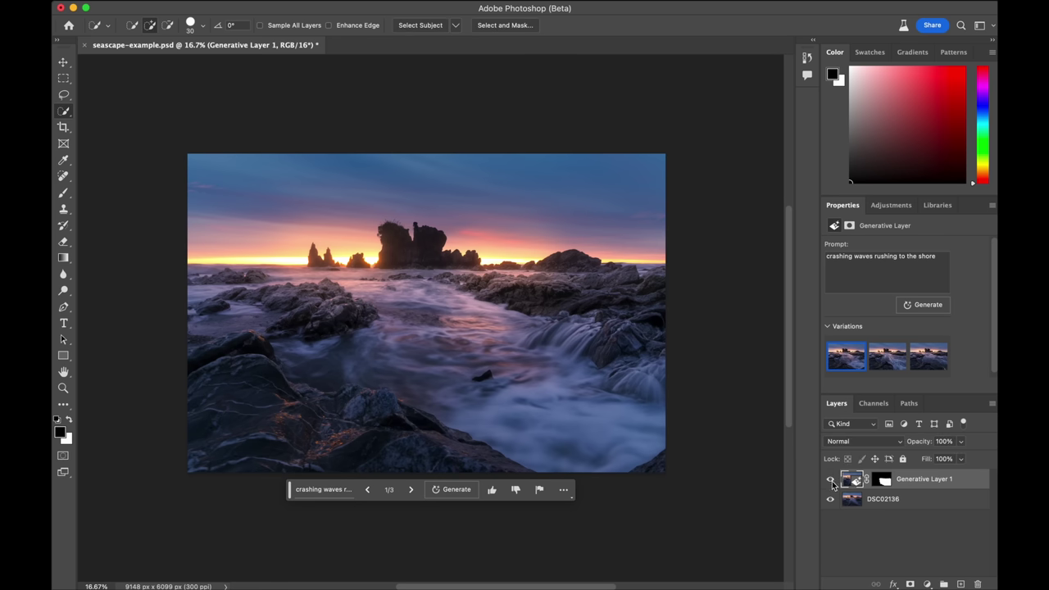
pyautogui.click(832, 484)
pyautogui.click(832, 484)
pyautogui.click(832, 483)
pyautogui.press('super+equal')
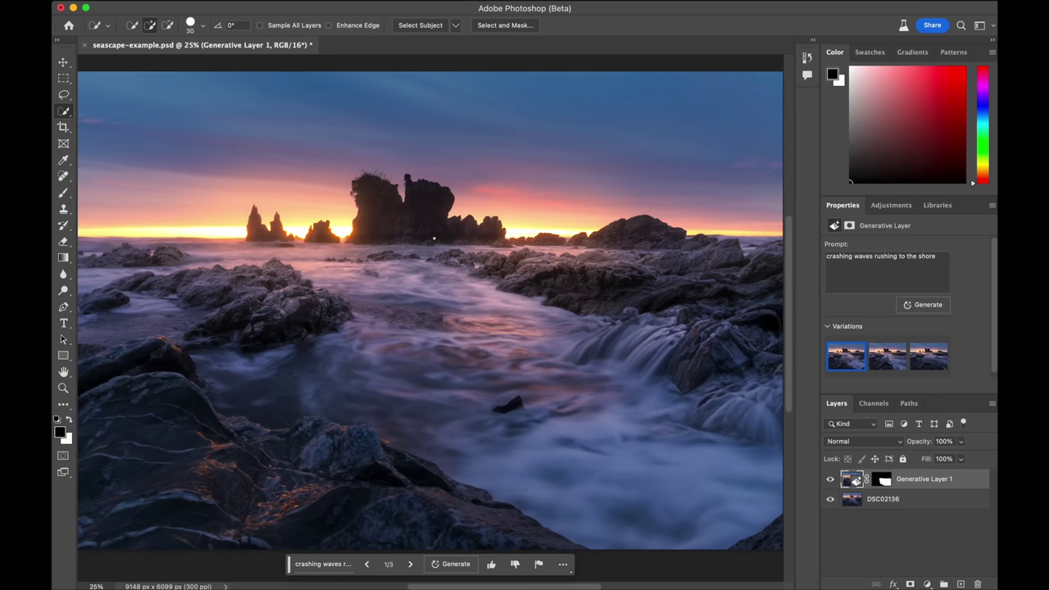
# Step: Select the upper-left sky and enter the Generative Fill prompt '3x backlit birds flying'
pyautogui.moveTo(128, 105); pyautogui.dragTo(243, 121)
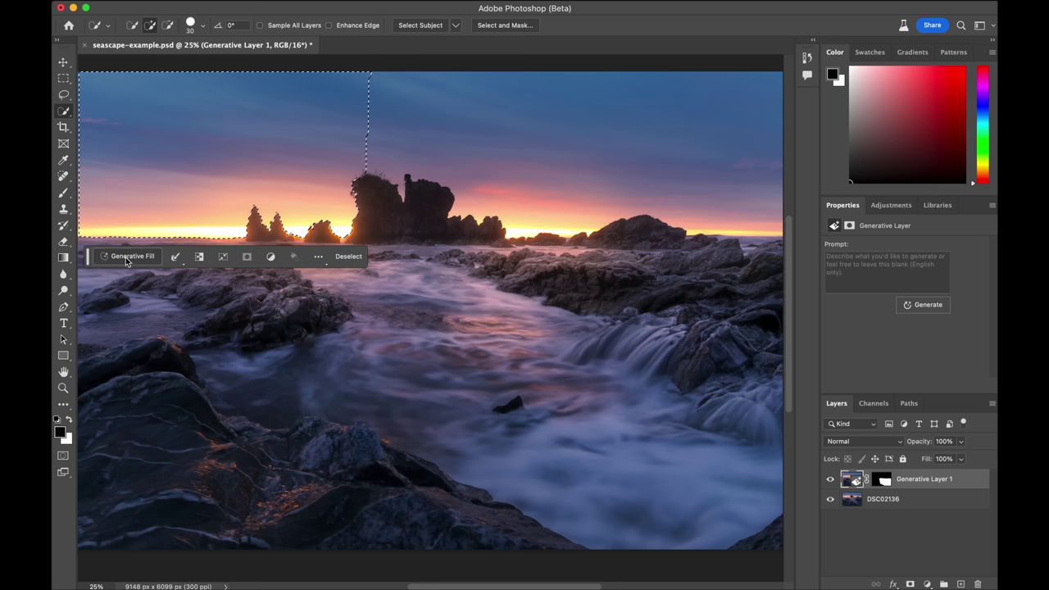
pyautogui.click(131, 256)
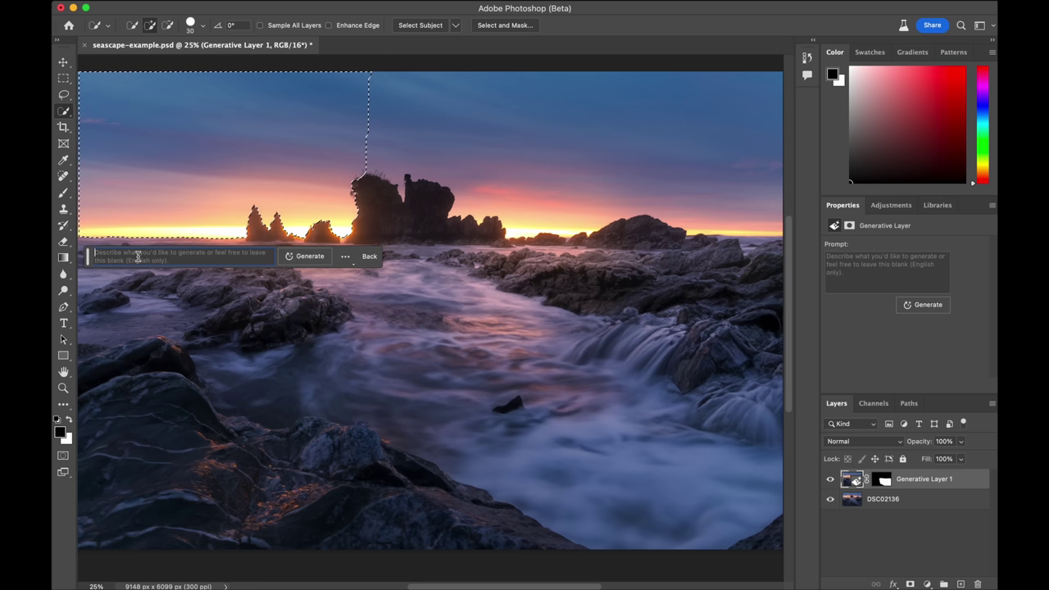
pyautogui.write('backli')
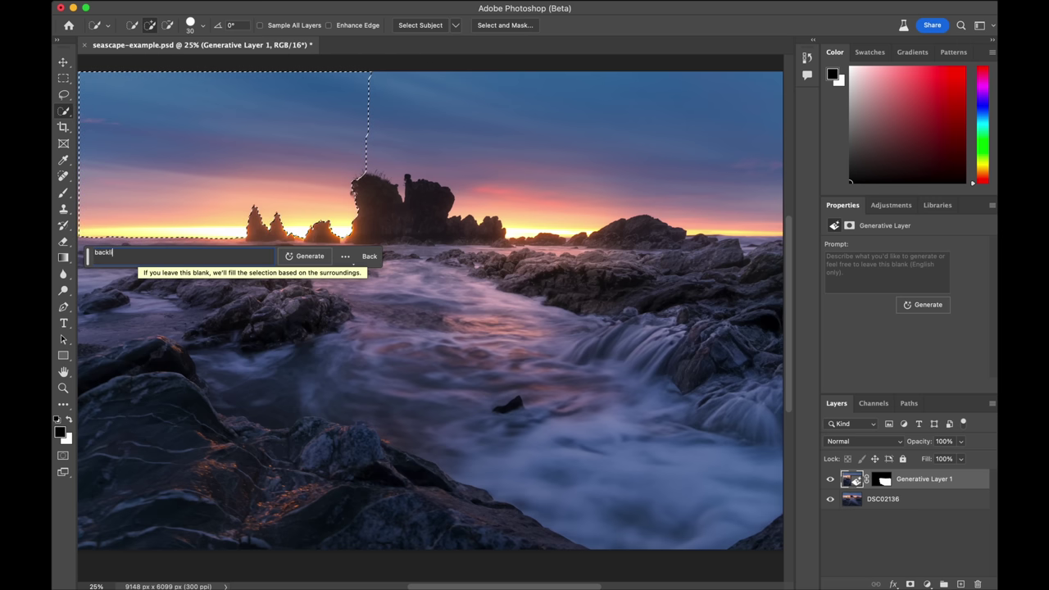
pyautogui.write('t birds flyion')
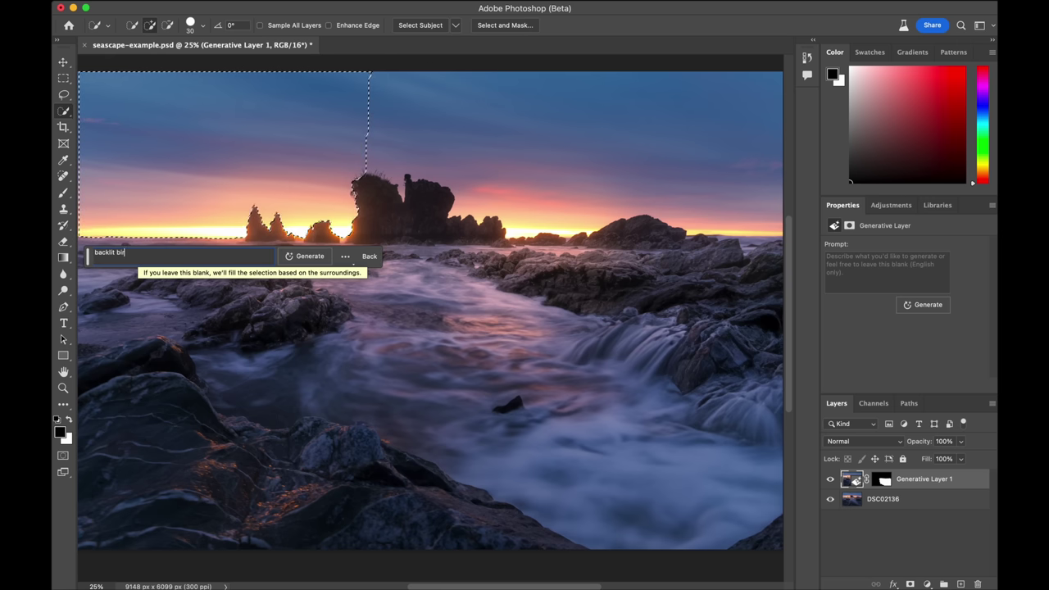
pyautogui.press('BackSpace')
pyautogui.press('BackSpace')
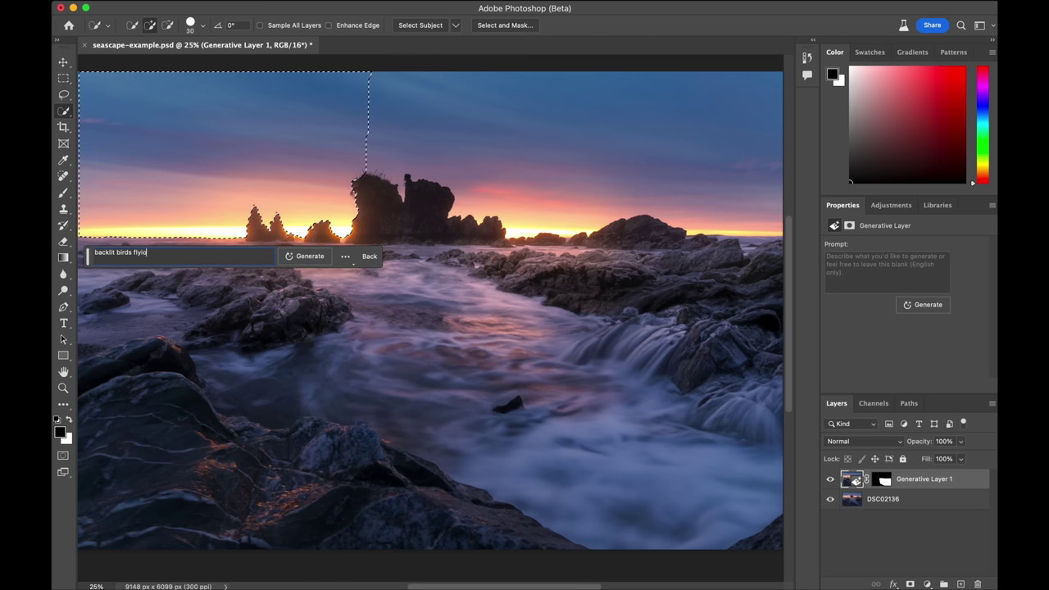
pyautogui.write('ng')
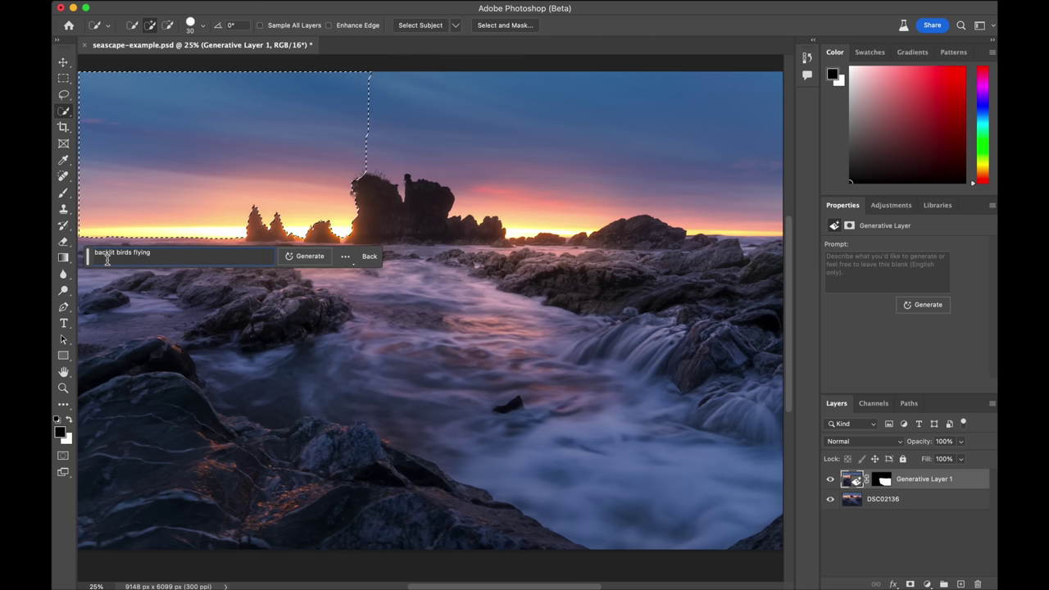
pyautogui.write('3x')
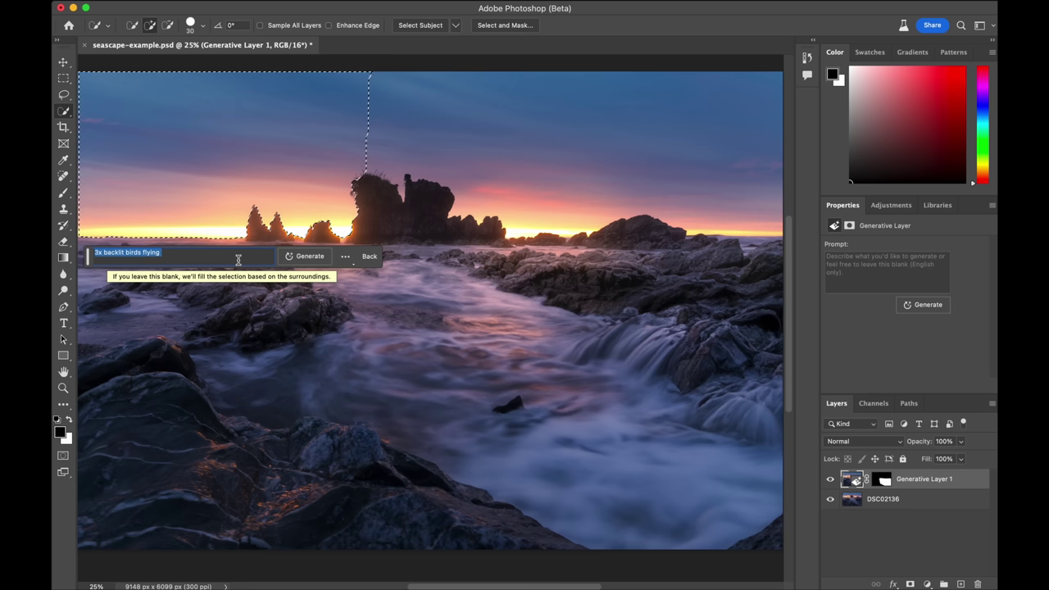
pyautogui.click(265, 258)
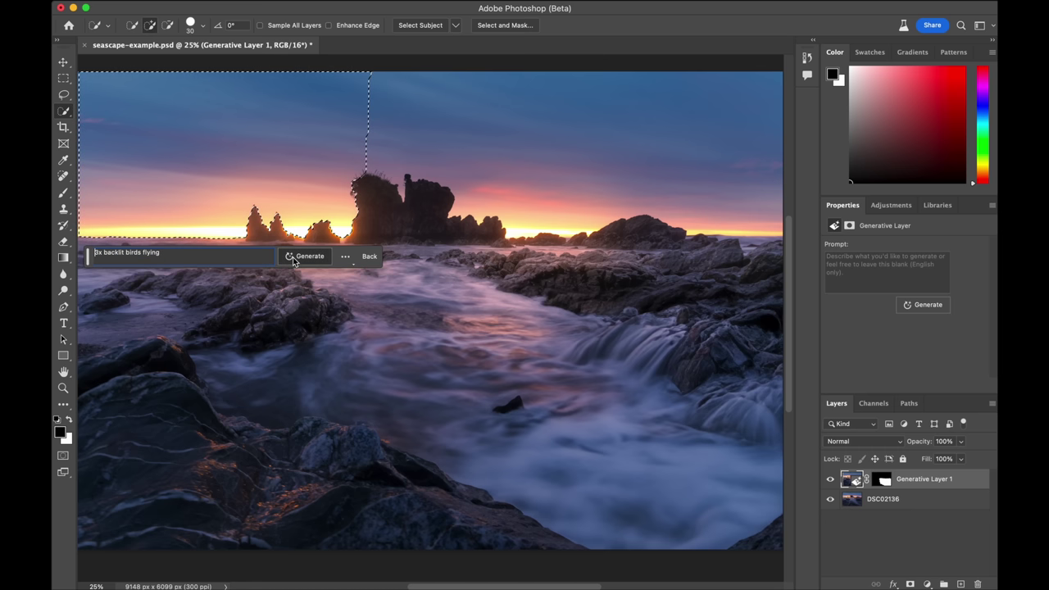
# Step: Generate the birds, rate them thumbs-up, and keep variation 2 of 3
pyautogui.click(294, 257)
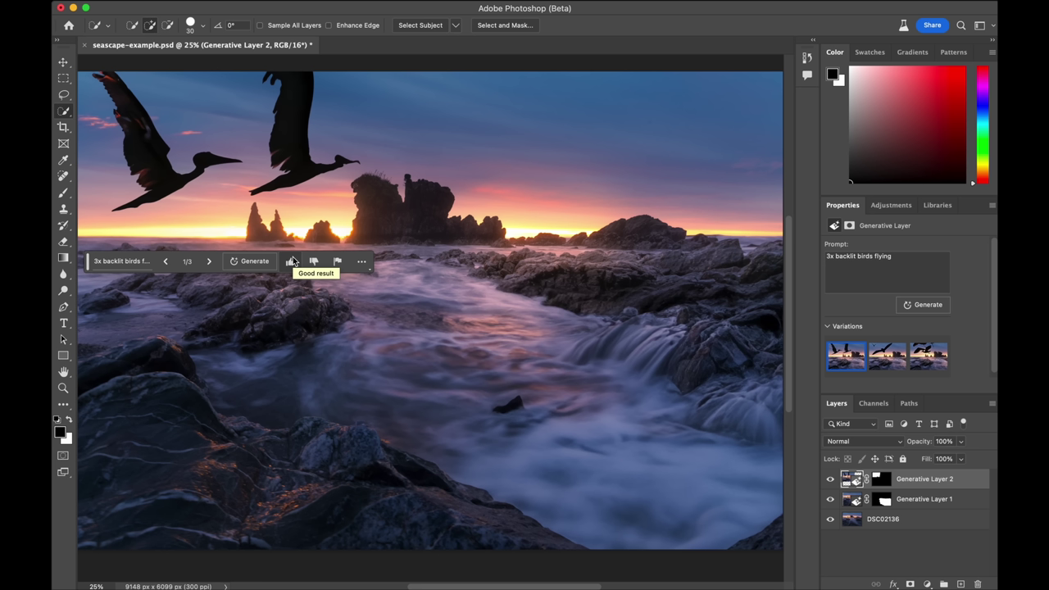
pyautogui.click(292, 260)
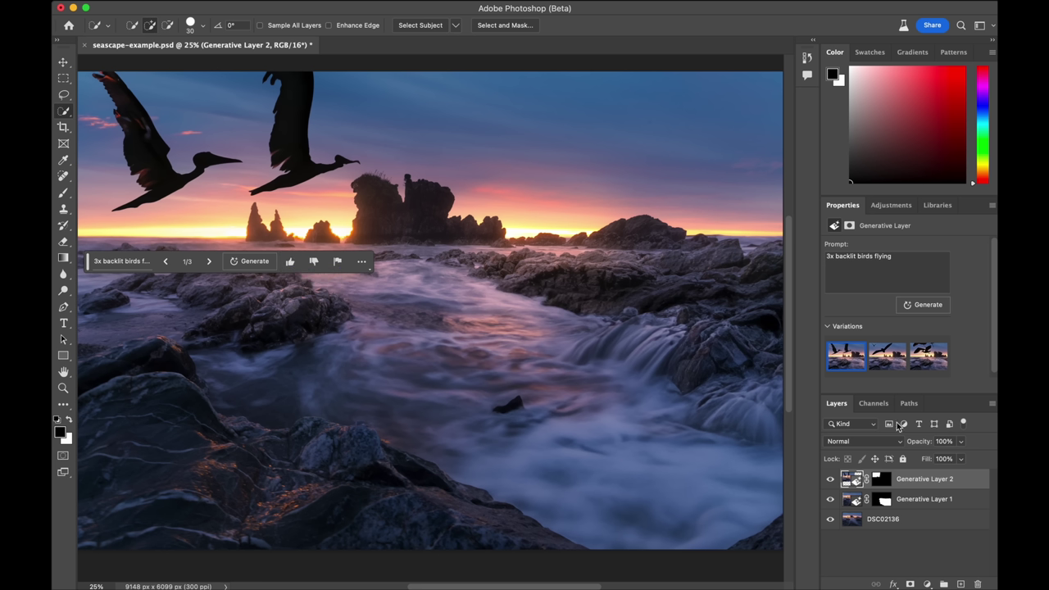
pyautogui.moveTo(885, 371)
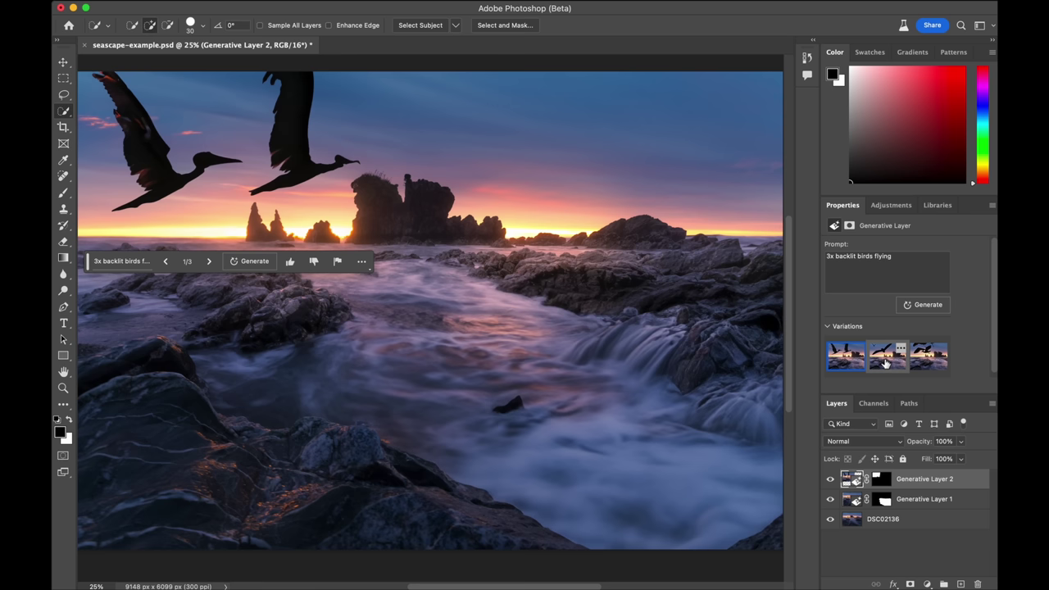
pyautogui.click(209, 262)
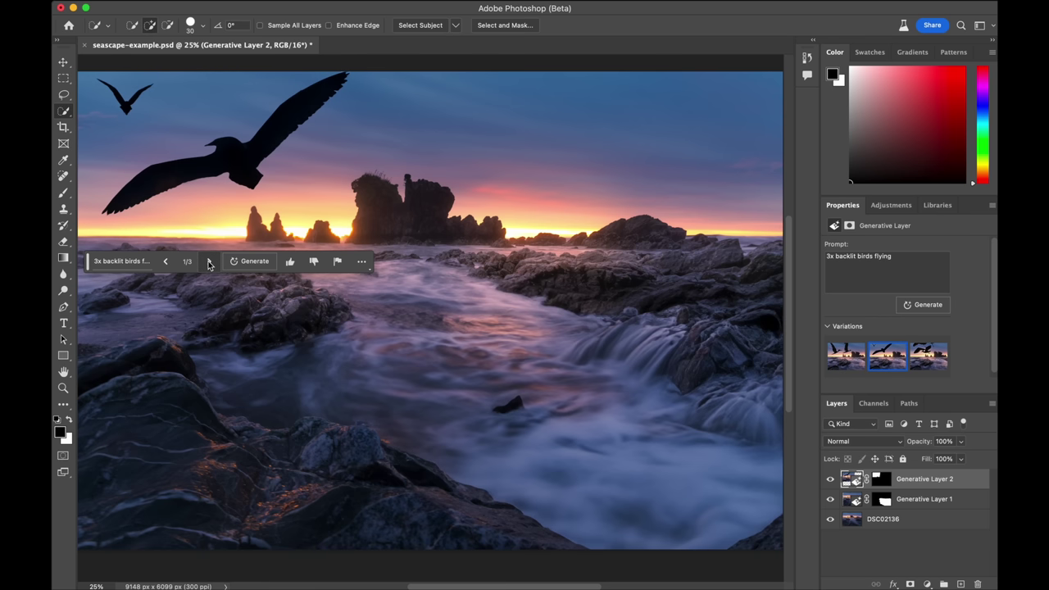
pyautogui.click(209, 262)
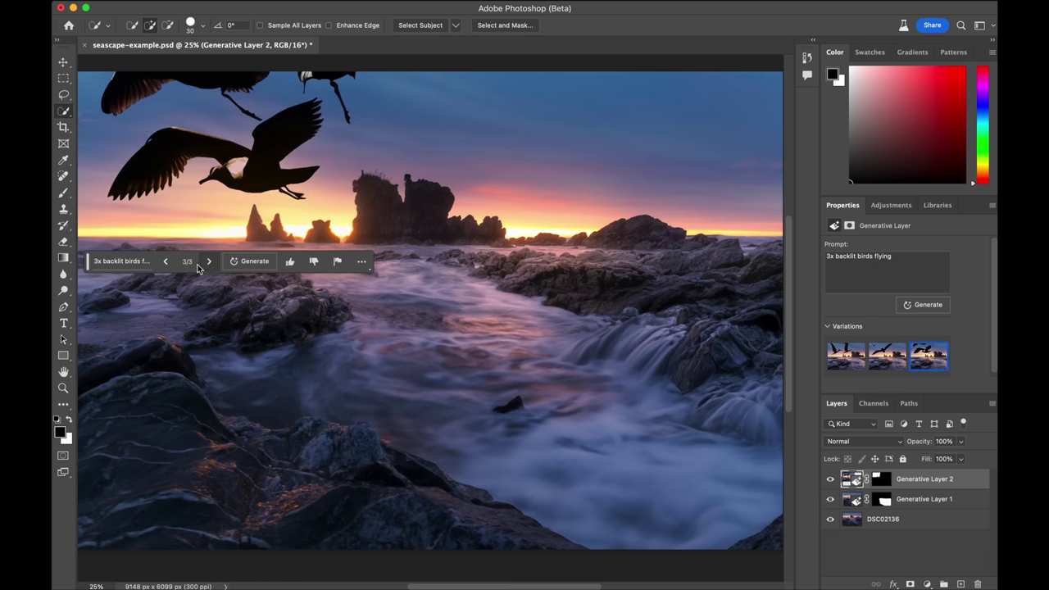
pyautogui.click(165, 261)
pyautogui.scroll(3, 561, 328)
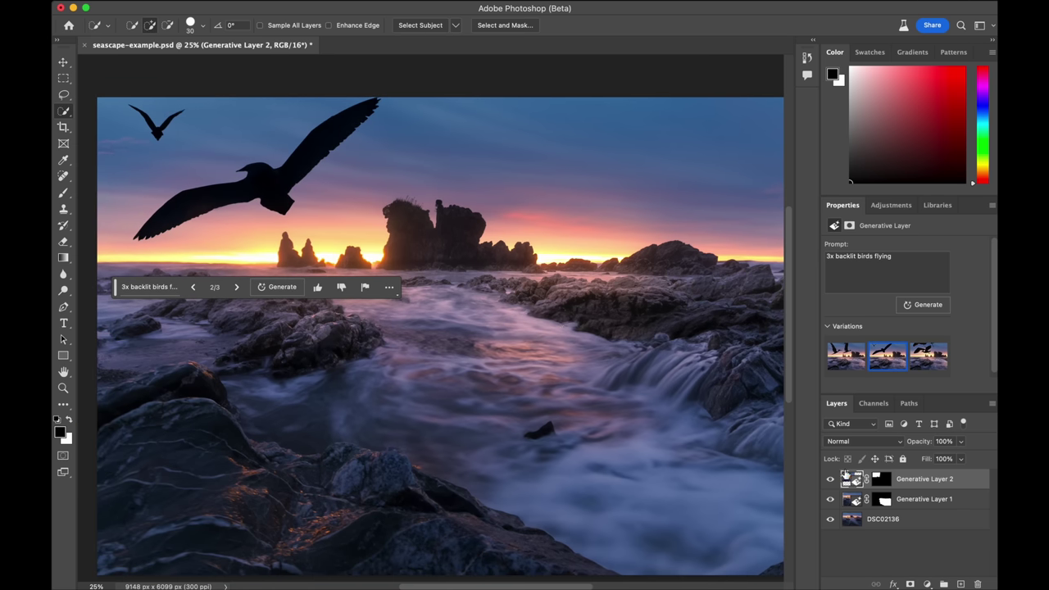
# Step: Try scaling the birds layer with Free Transform, then cancel the change
pyautogui.hotkey('ctrl', 't')
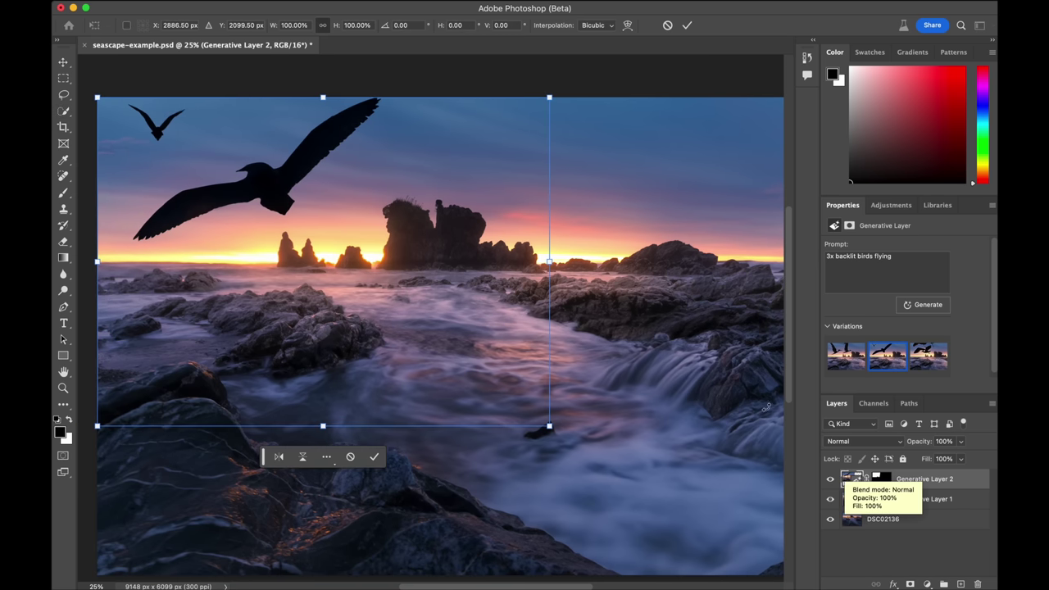
pyautogui.moveTo(549, 434); pyautogui.dragTo(527, 410)
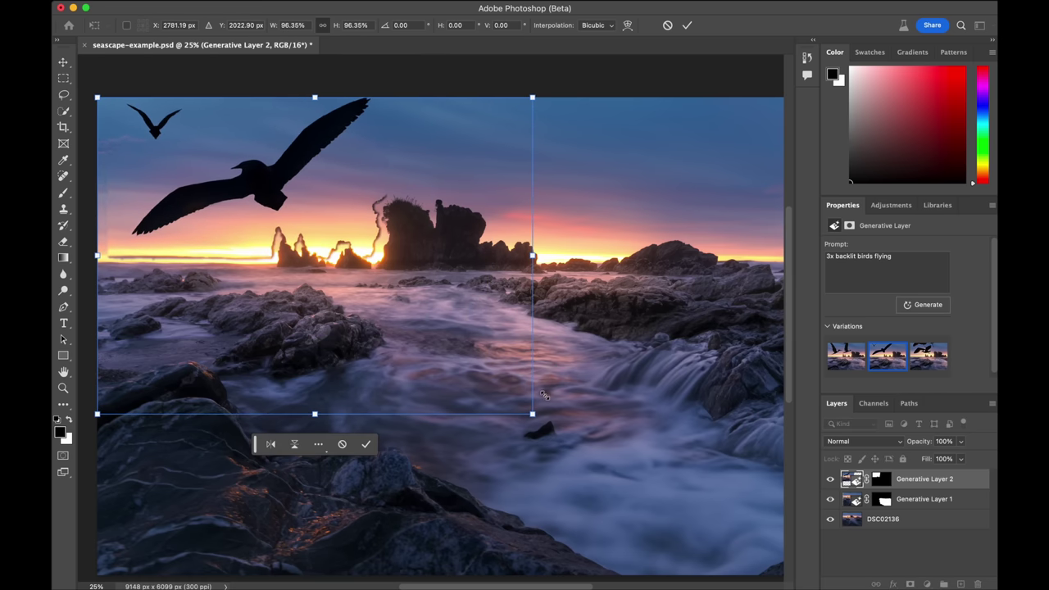
pyautogui.click(666, 27)
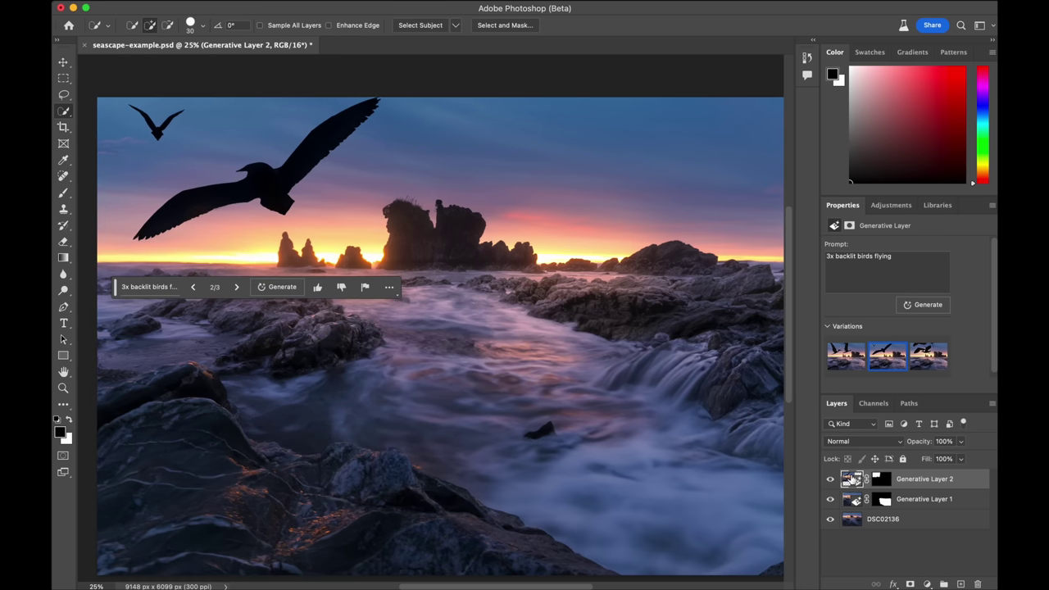
# Step: Delete Generative Layer 2 so only the waves layer remains over the photo
pyautogui.moveTo(852, 479); pyautogui.dragTo(984, 585)
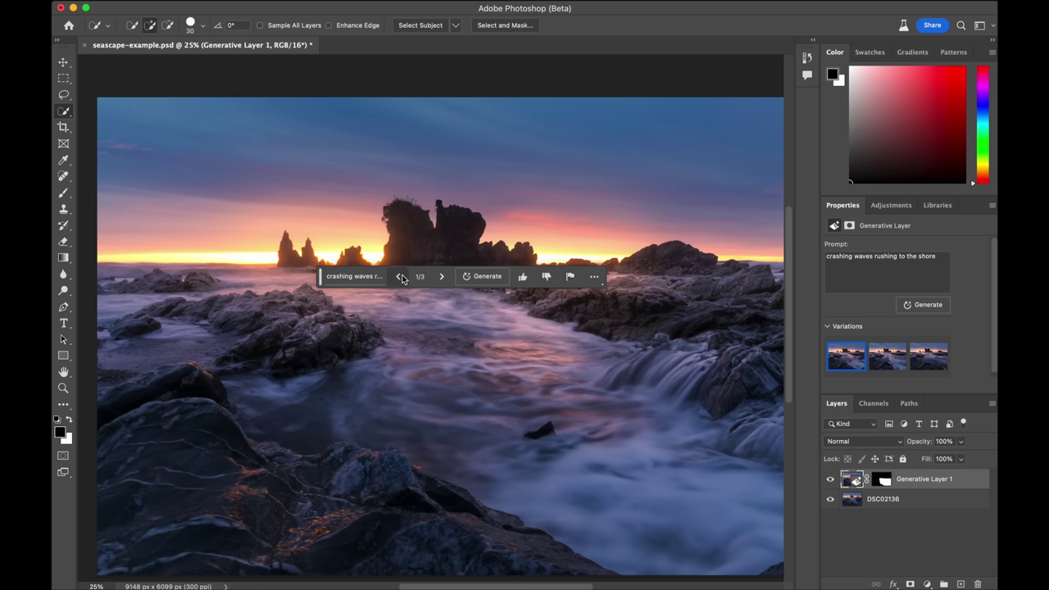
pyautogui.click(63, 112)
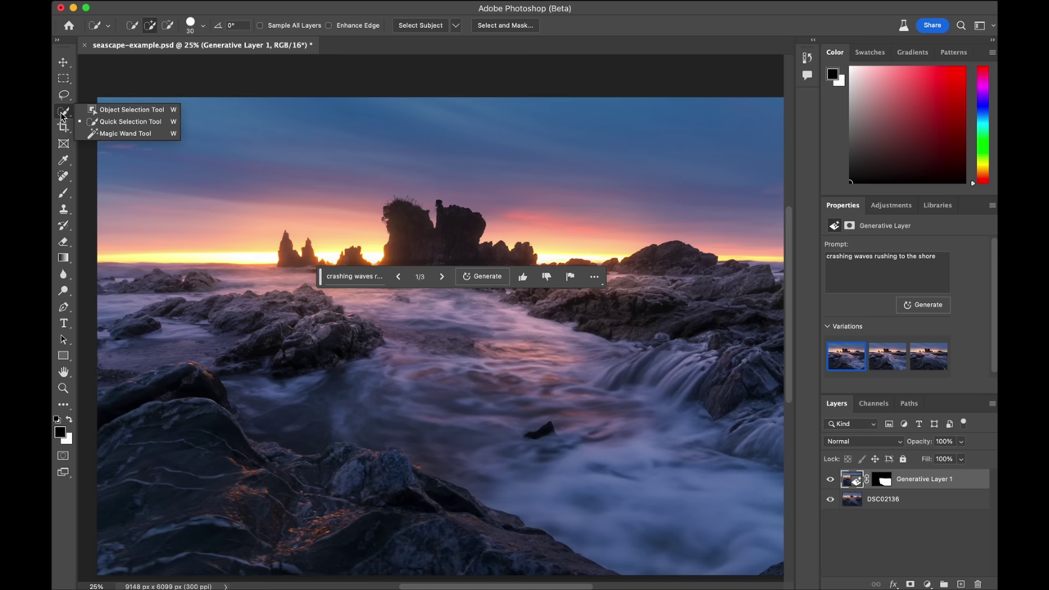
pyautogui.click(93, 120)
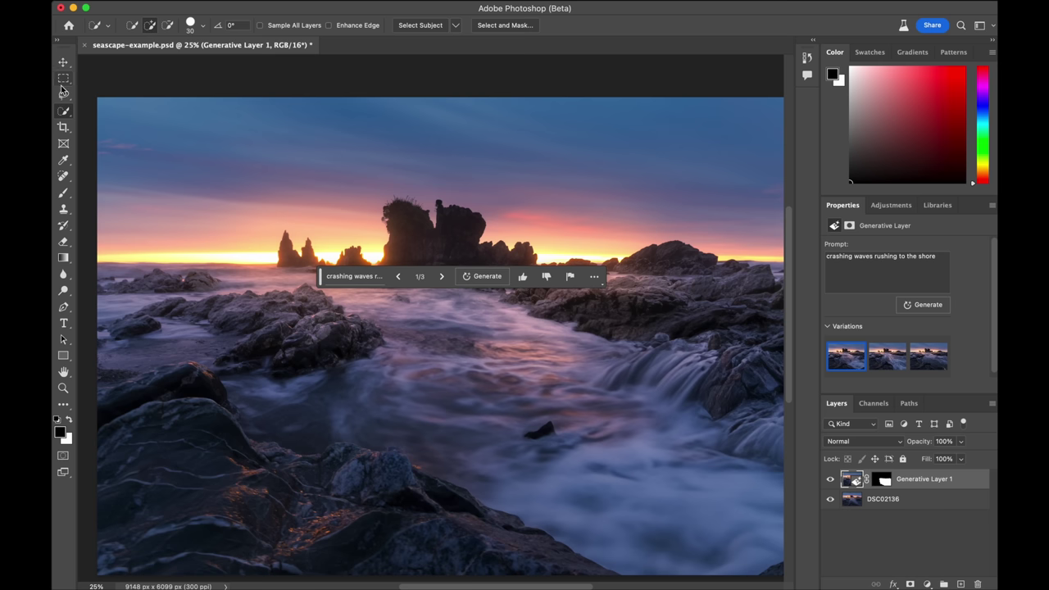
# Step: Lasso-select the rocks on the left shoreline near the horizon
pyautogui.moveTo(63, 94); pyautogui.dragTo(97, 100)
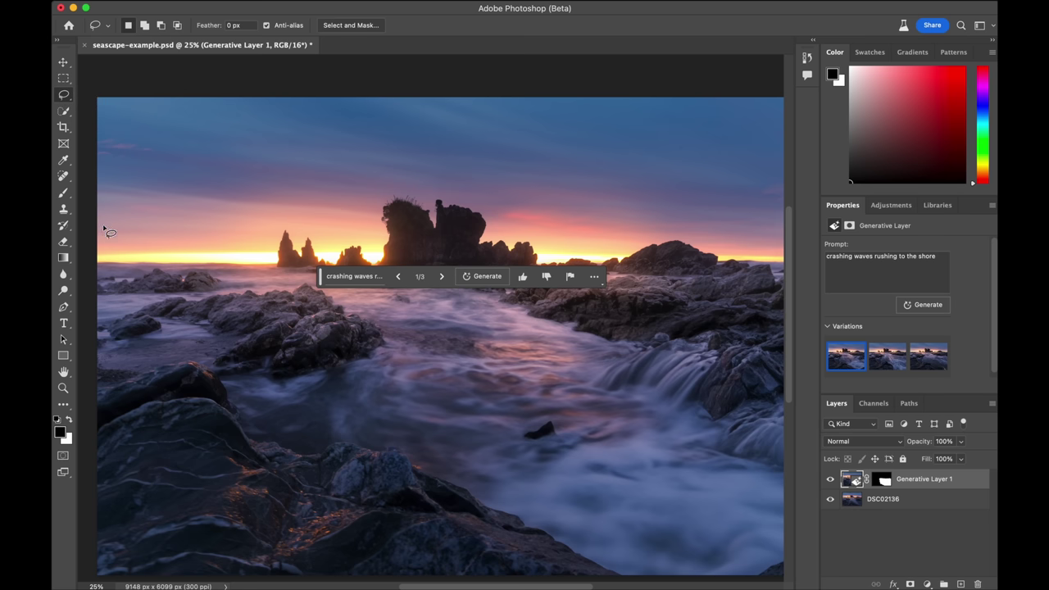
pyautogui.moveTo(104, 248); pyautogui.dragTo(106, 248)
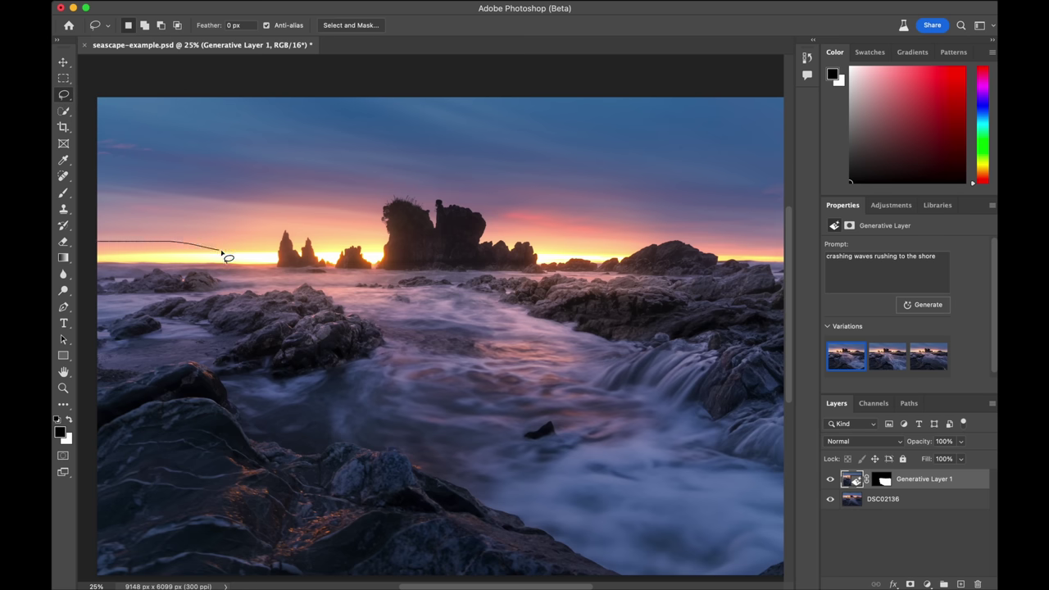
pyautogui.moveTo(238, 272); pyautogui.dragTo(206, 304)
pyautogui.moveTo(119, 325); pyautogui.dragTo(115, 323)
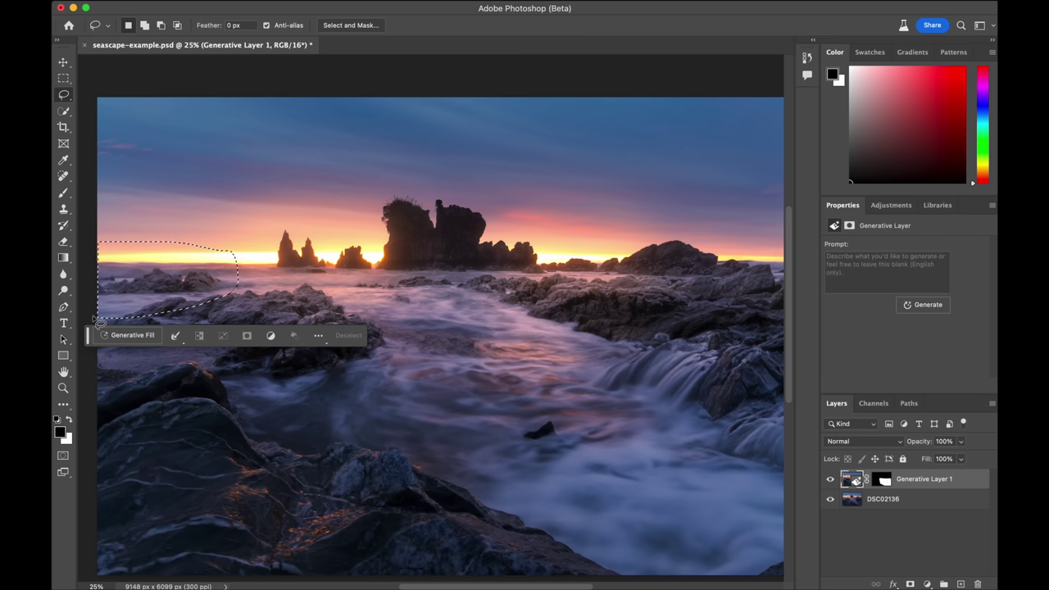
# Step: Generative-fill the selection with the prompt 'person standing looking at horizon'
pyautogui.click(128, 336)
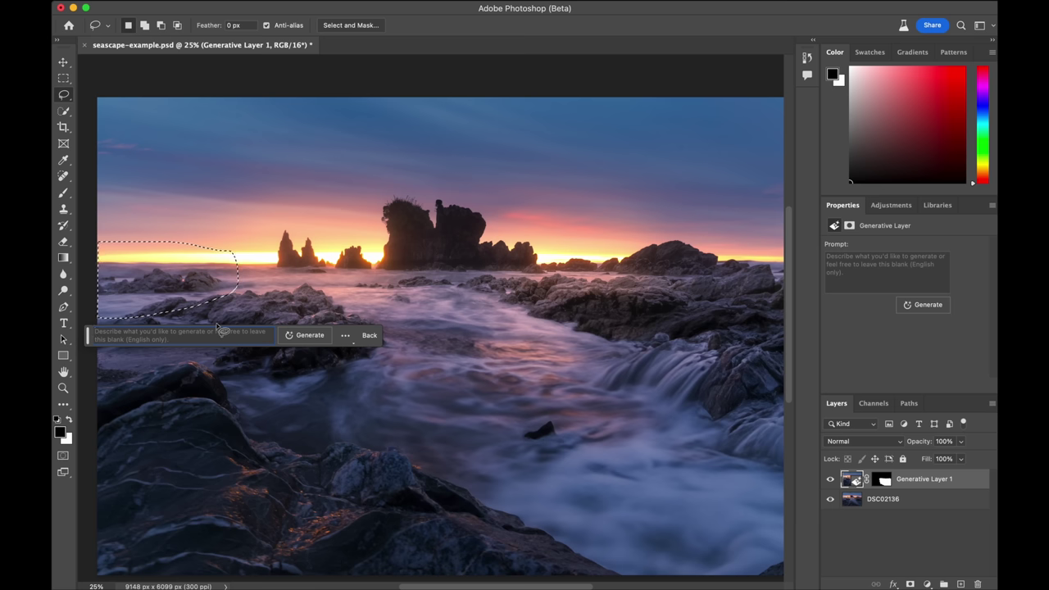
pyautogui.write('person standing looking a')
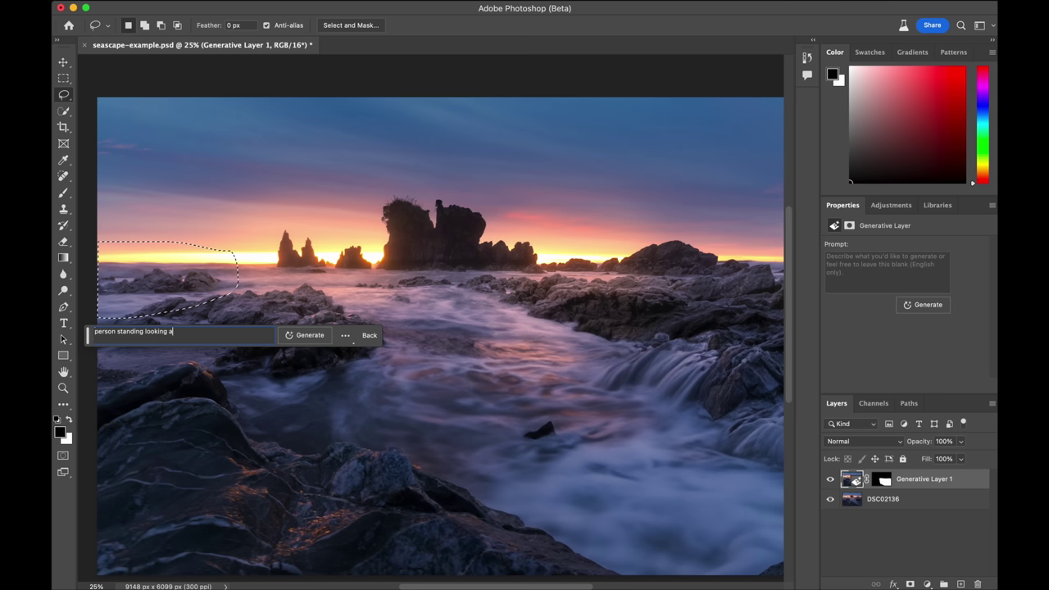
pyautogui.write('t horizon')
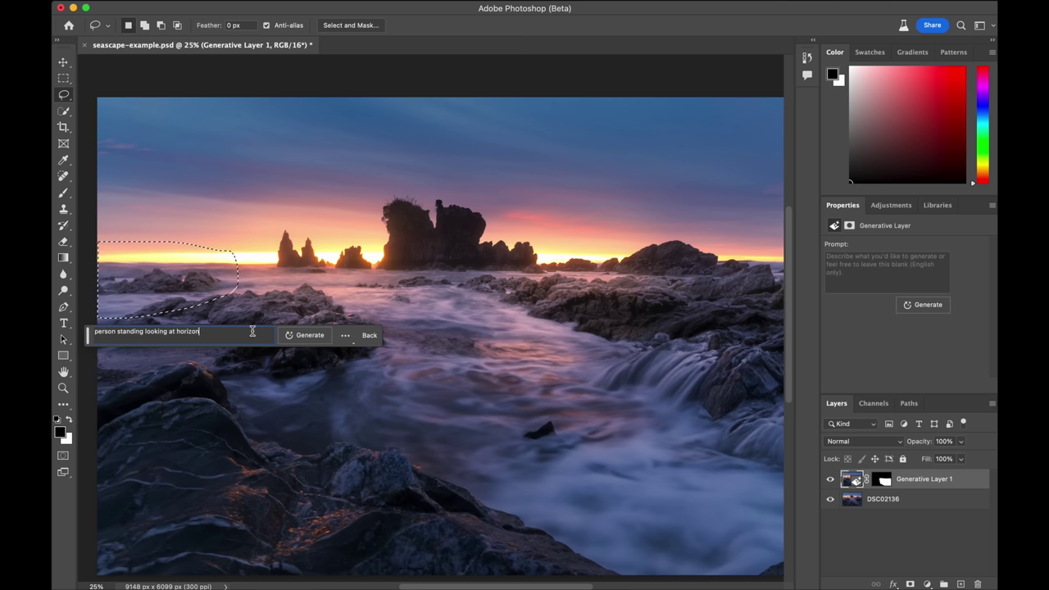
pyautogui.click(314, 337)
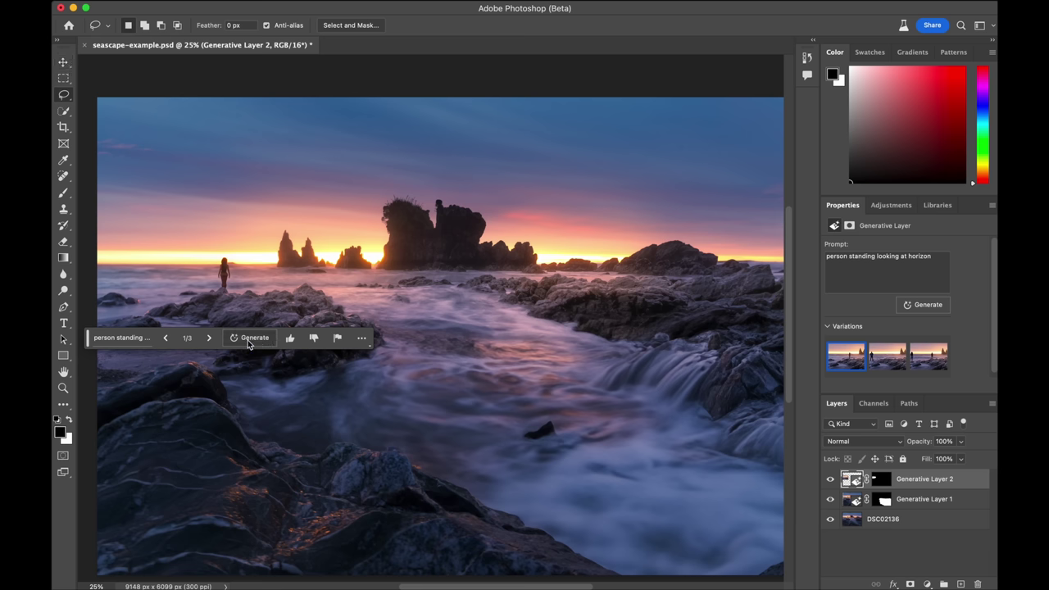
# Step: Preview person variations 2 and 3, settle on 2/3 with the lone man, and select the Move tool
pyautogui.click(211, 339)
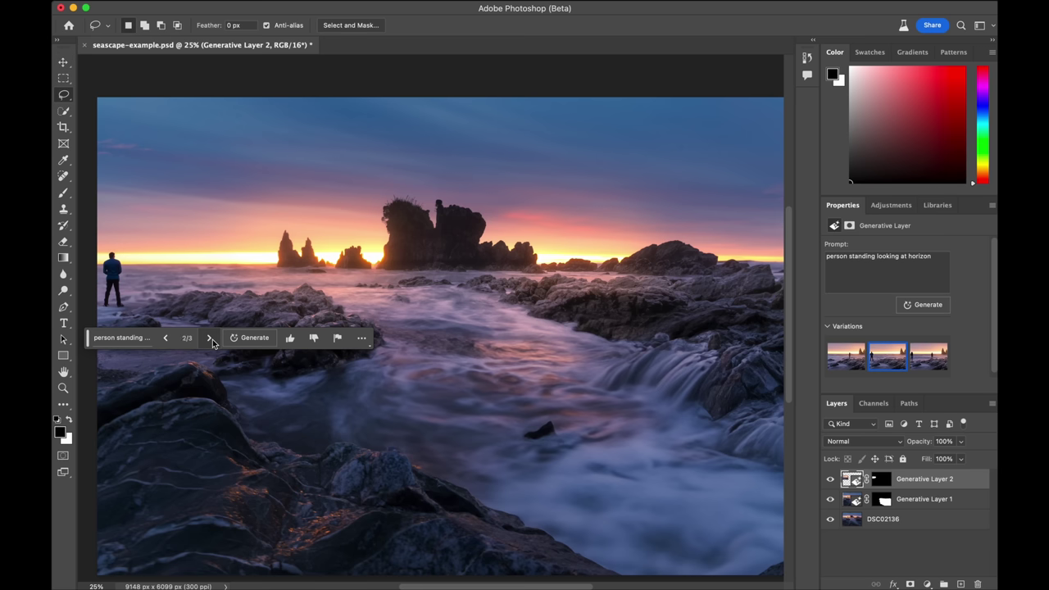
pyautogui.click(210, 339)
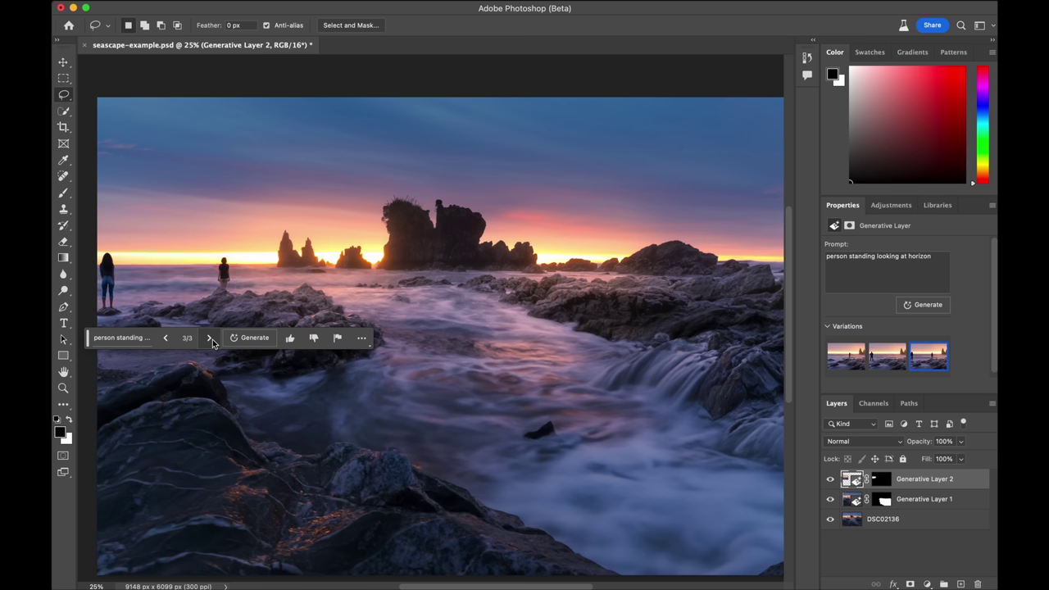
pyautogui.click(166, 338)
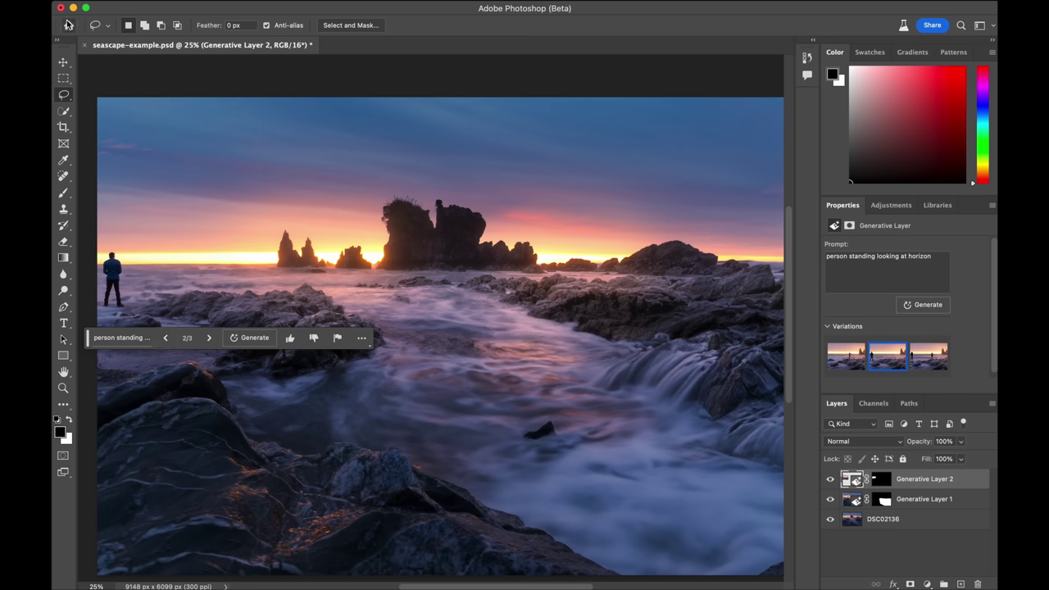
pyautogui.click(65, 63)
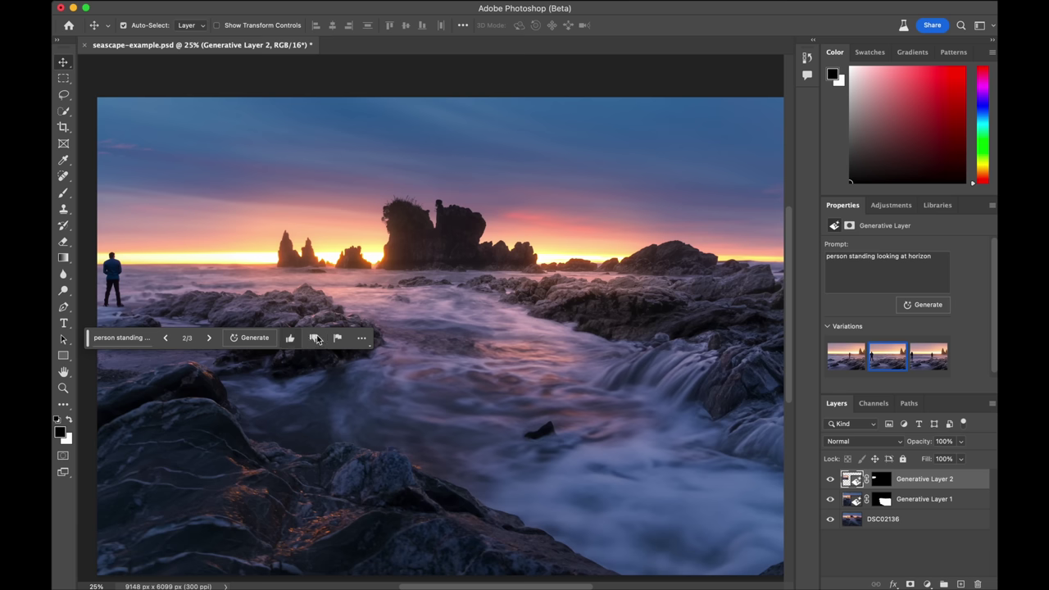
# Step: Reset the floating generative task bar's position, then hide the bar to uncover the seascape
pyautogui.press('super')
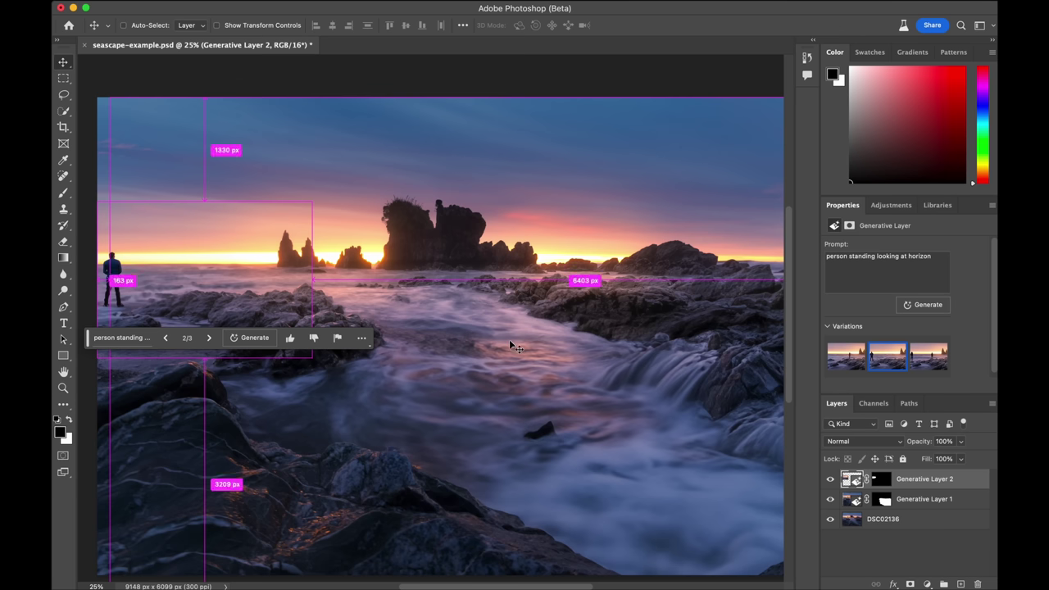
pyautogui.scroll(-1, 510, 340)
pyautogui.scroll(-3, 510, 341)
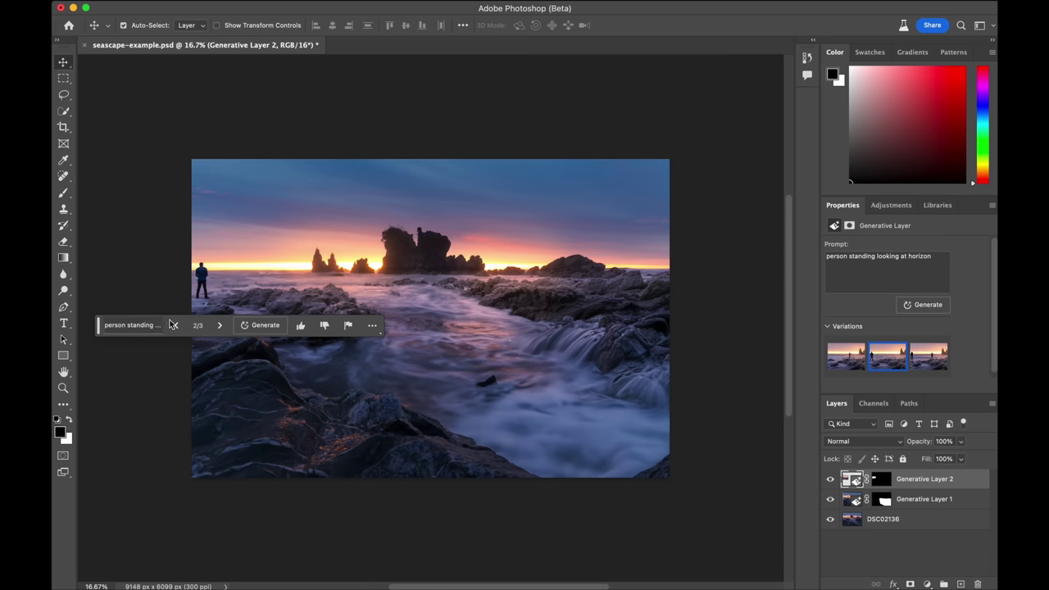
pyautogui.click(372, 326)
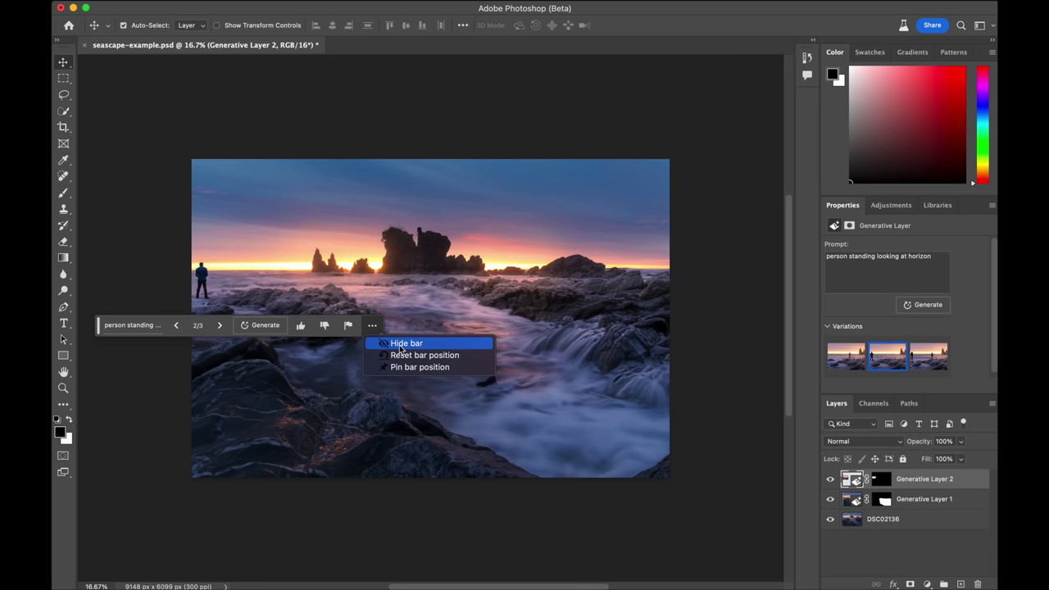
pyautogui.click(402, 356)
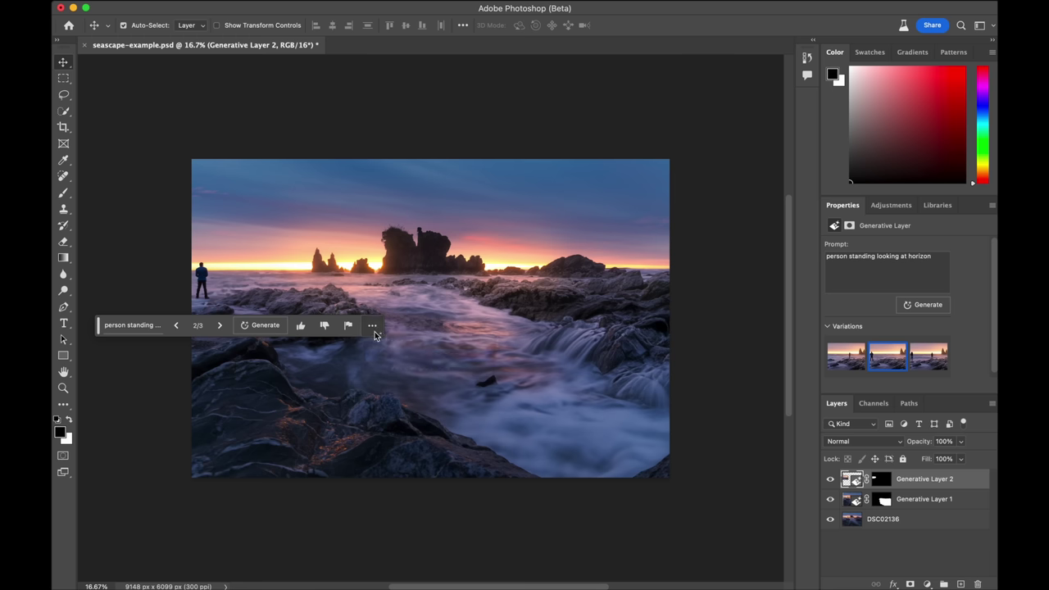
pyautogui.click(373, 325)
pyautogui.click(395, 343)
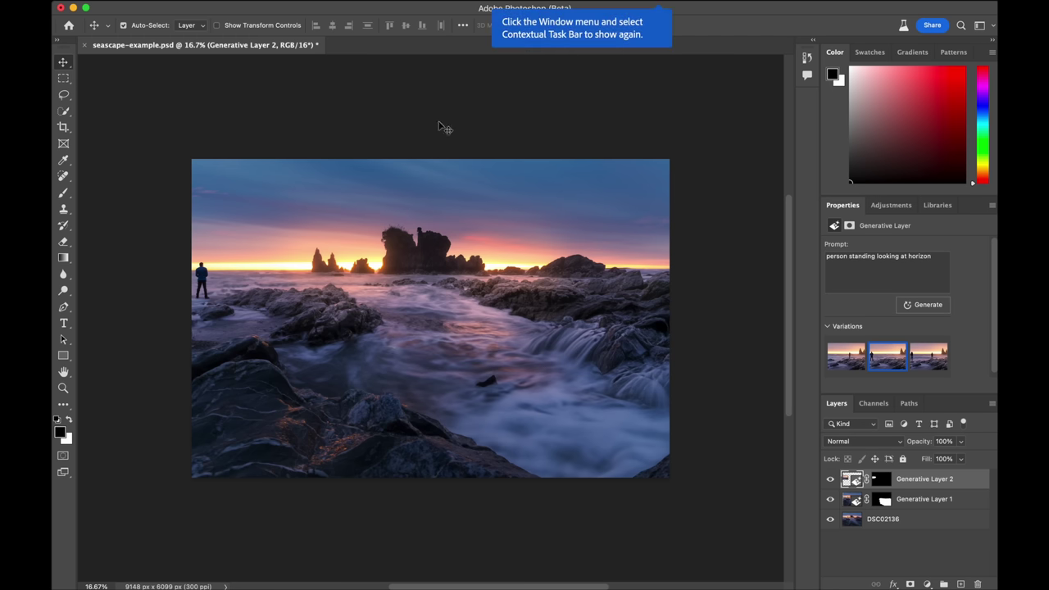
pyautogui.press('super')
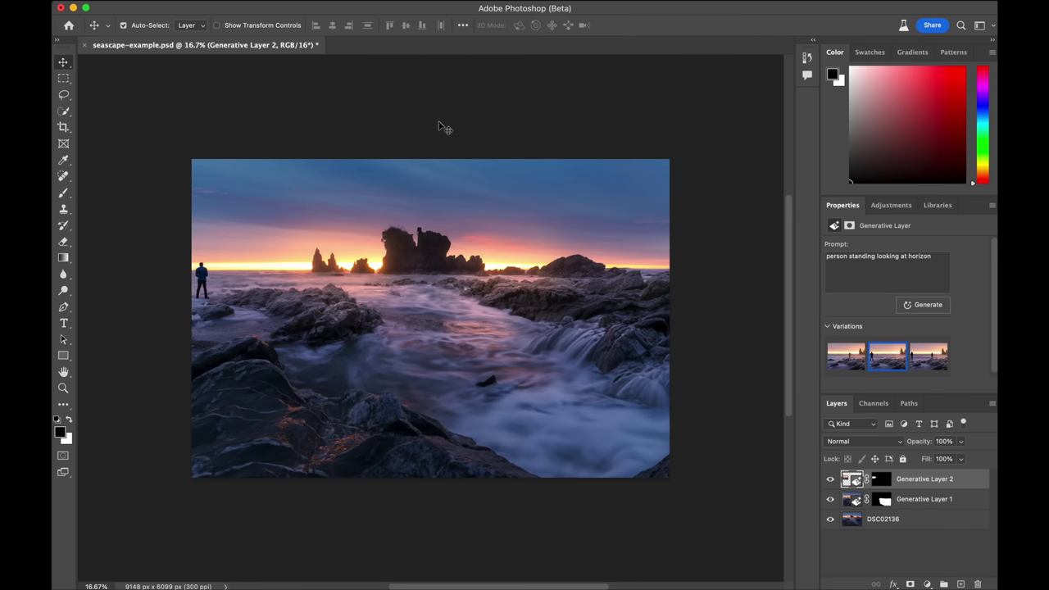
pyautogui.scroll(3, 440, 124)
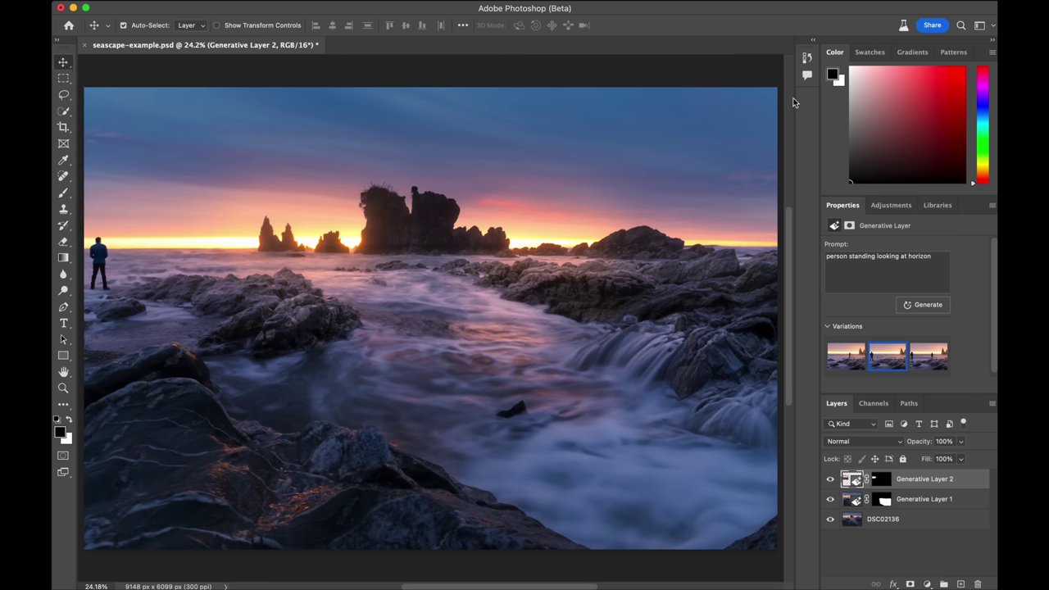
pyautogui.moveTo(790, 224)
pyautogui.mouseDown()
pyautogui.moveTo(790, 200)
pyautogui.moveTo(792, 242)
pyautogui.mouseUp()
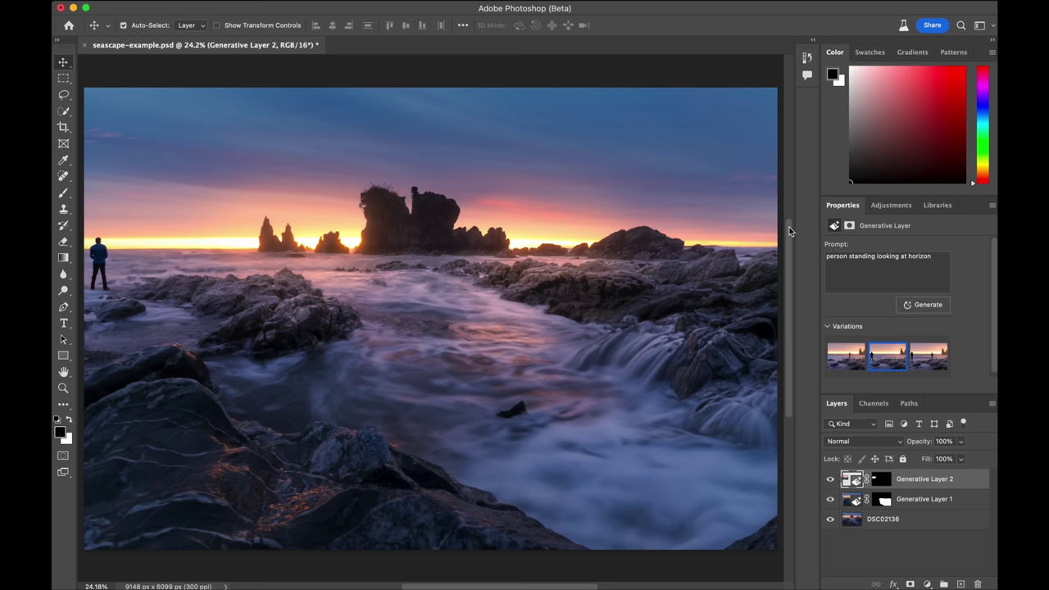
pyautogui.scroll(1, 788, 230)
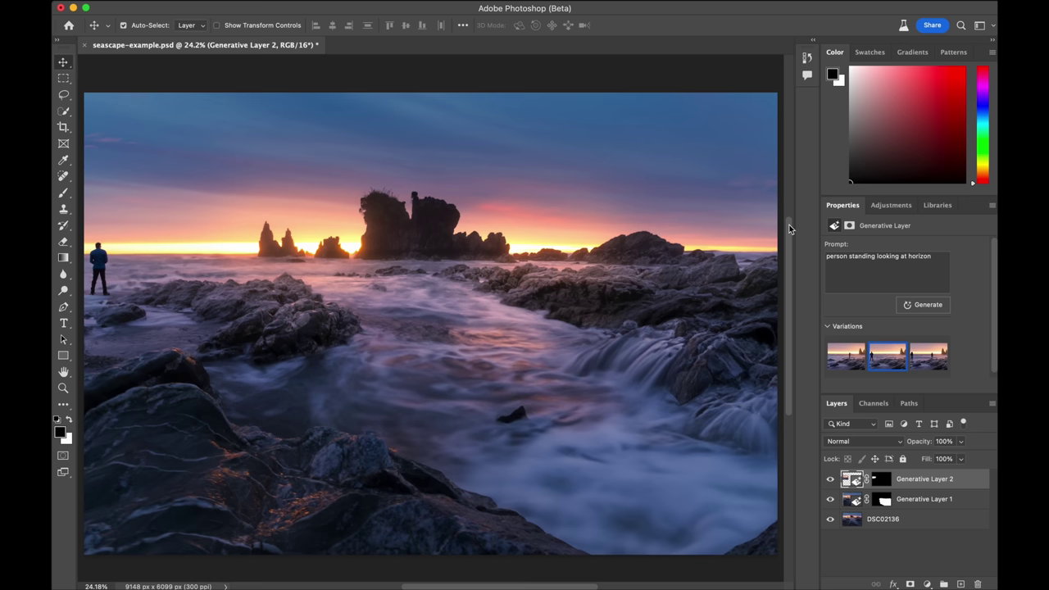
pyautogui.scroll(2, 789, 230)
pyautogui.scroll(-3, 789, 231)
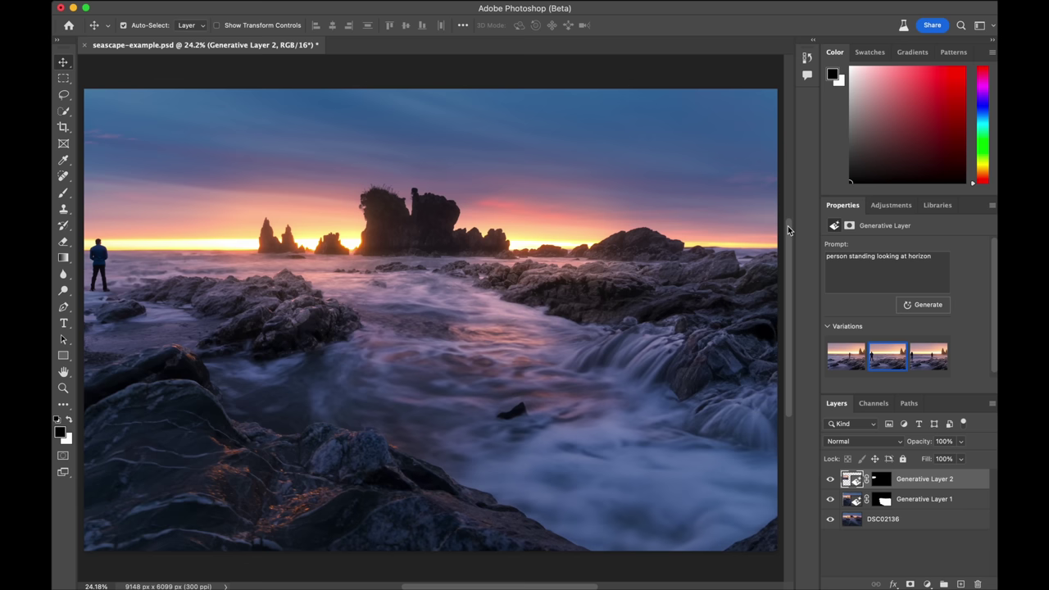
pyautogui.press('super+equal')
pyautogui.press('super+equal')
pyautogui.press('super+equal')
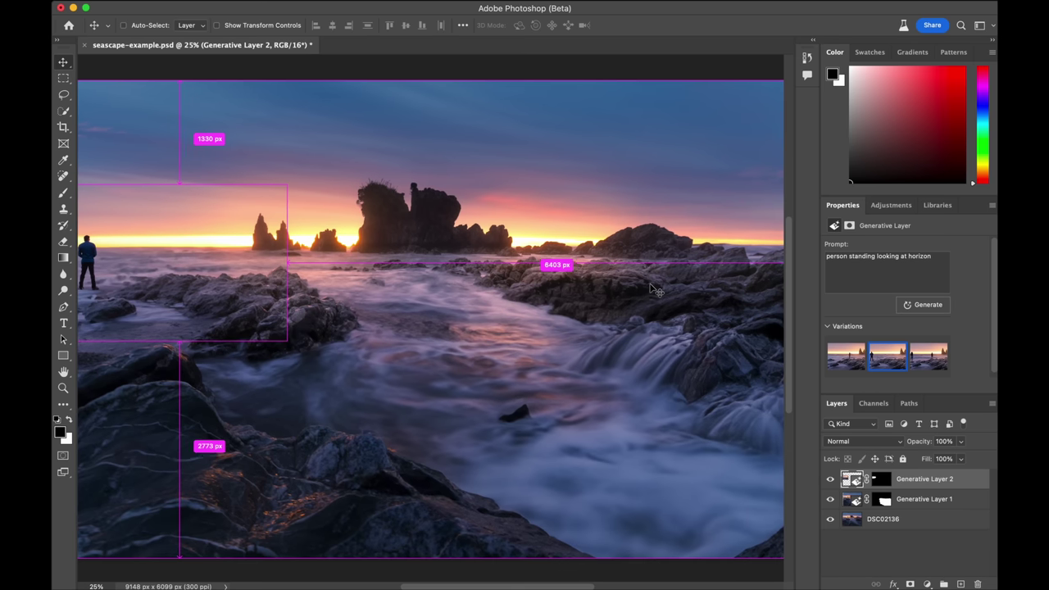
pyautogui.hscroll(10, 654, 289)
pyautogui.scroll(-3, 654, 289)
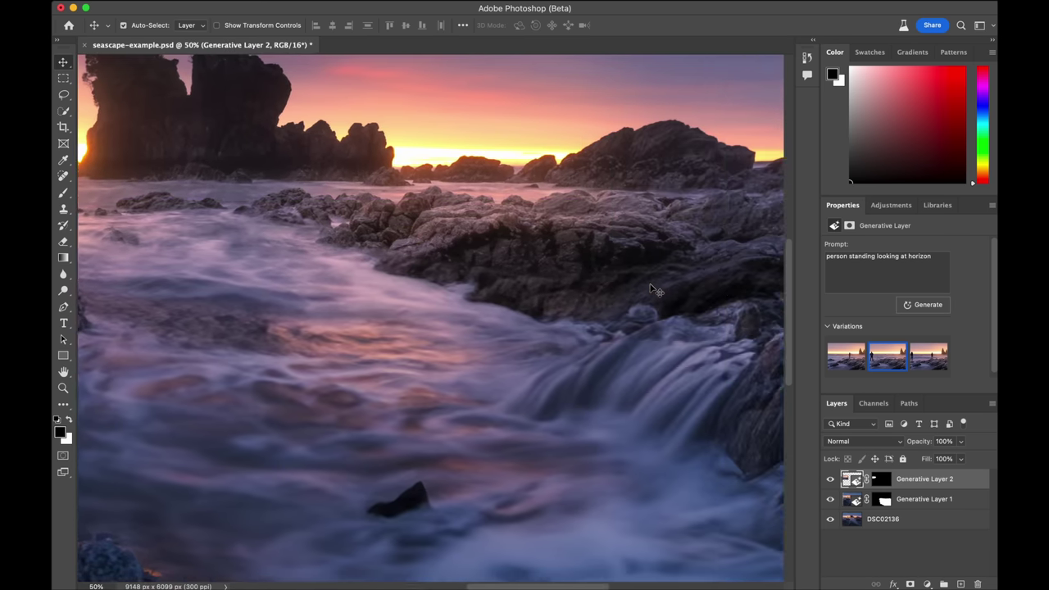
pyautogui.scroll(5, 656, 290)
pyautogui.hscroll(-8, 656, 290)
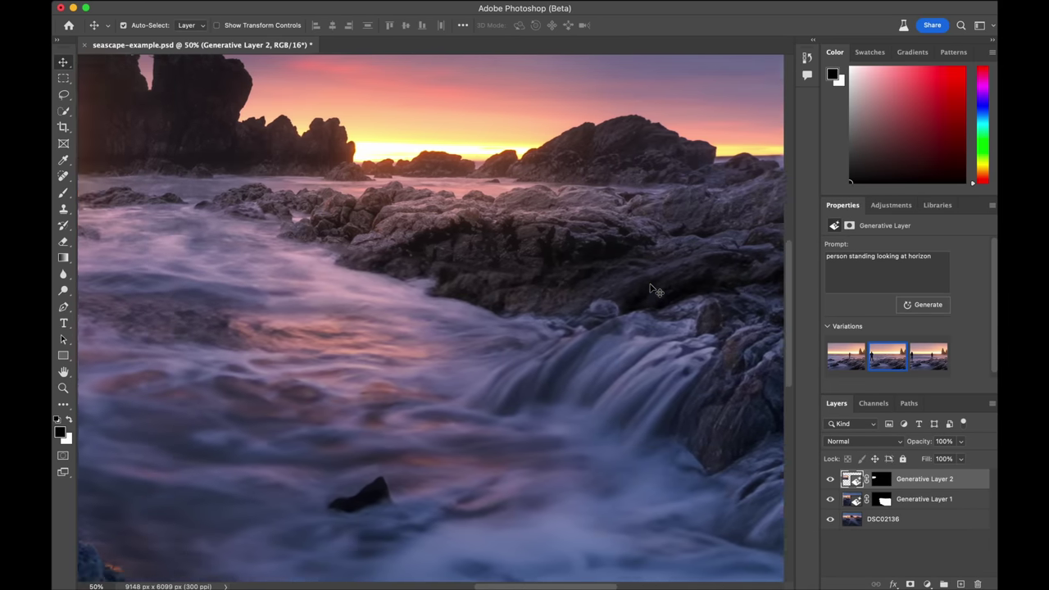
pyautogui.hscroll(-8, 653, 289)
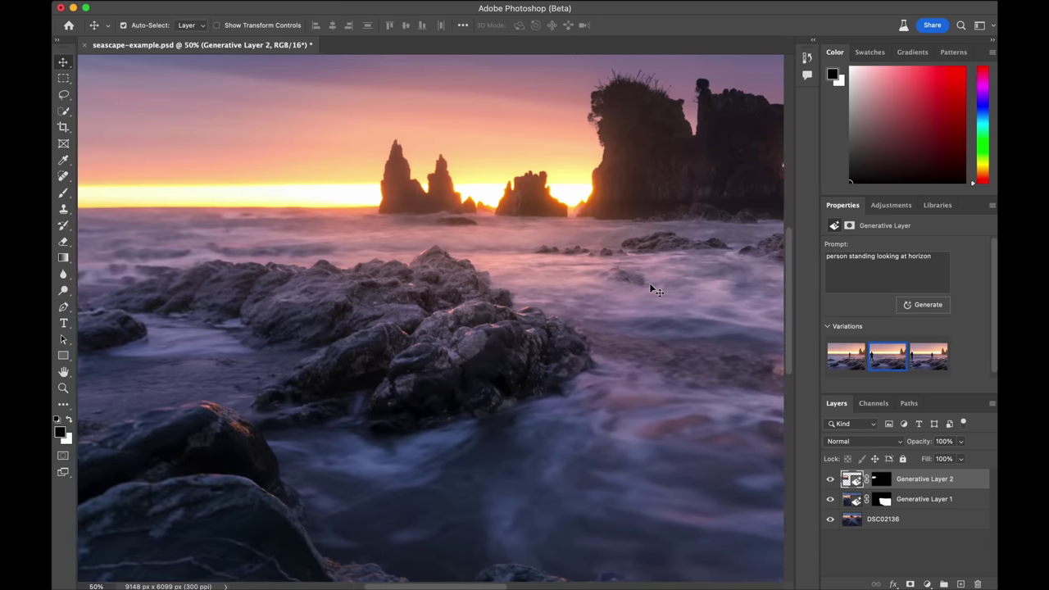
pyautogui.scroll(3, 653, 288)
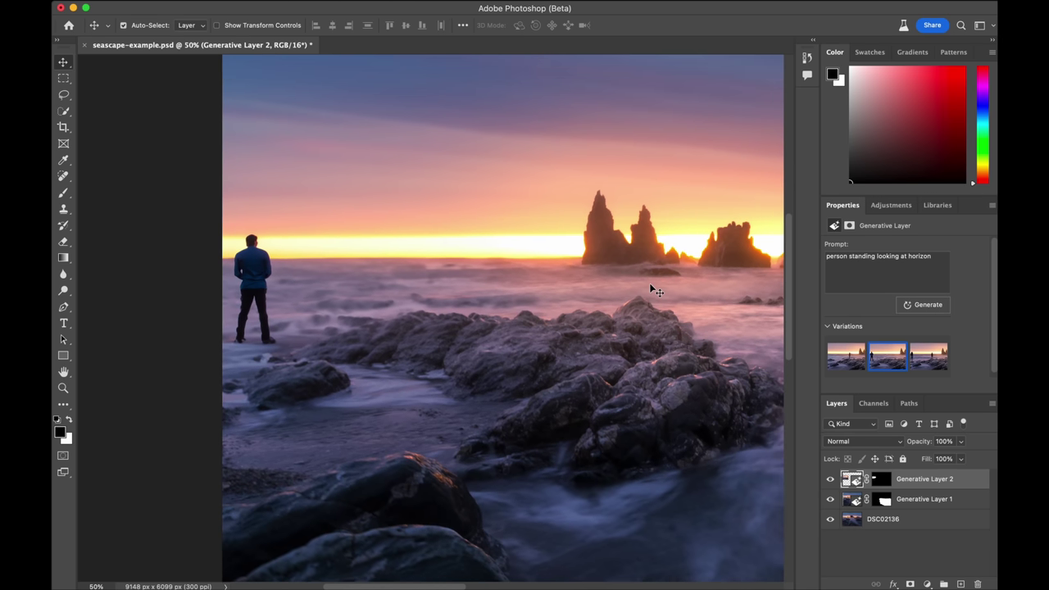
pyautogui.hscroll(-4, 653, 289)
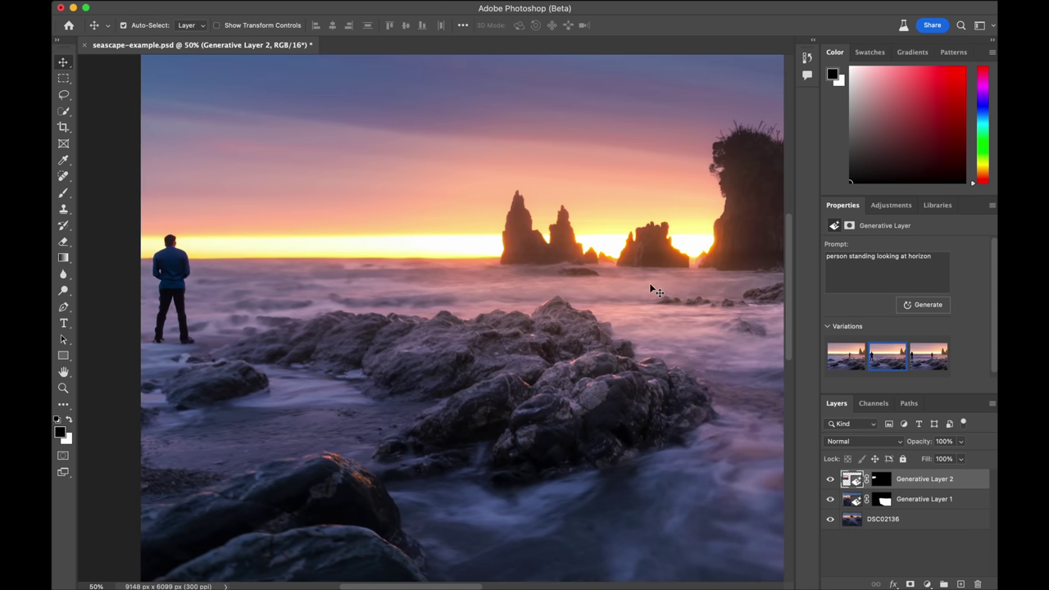
pyautogui.press('super+minus')
pyautogui.press('super+minus')
pyautogui.press('super+minus')
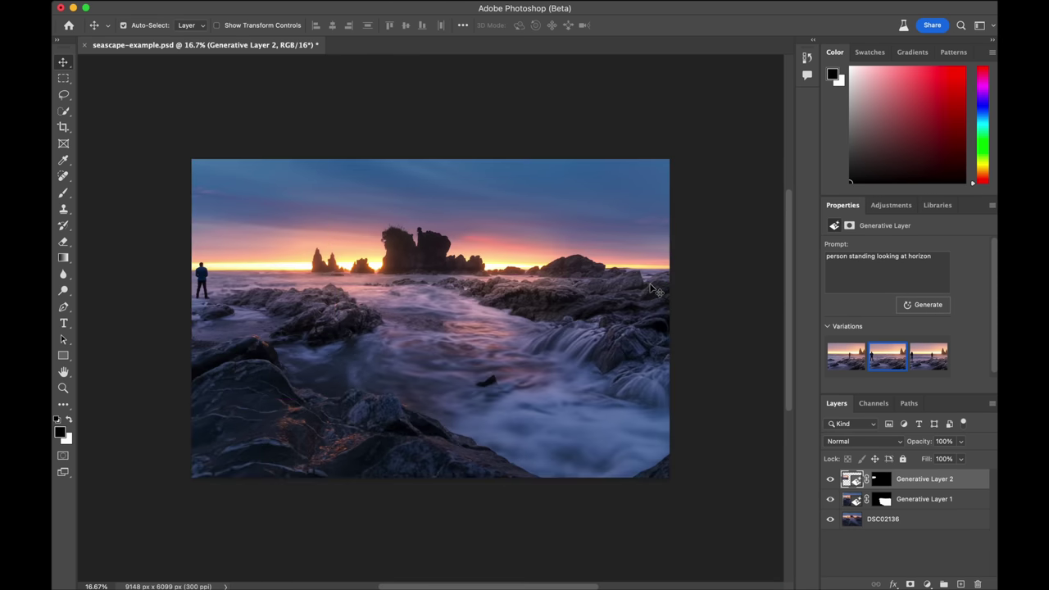